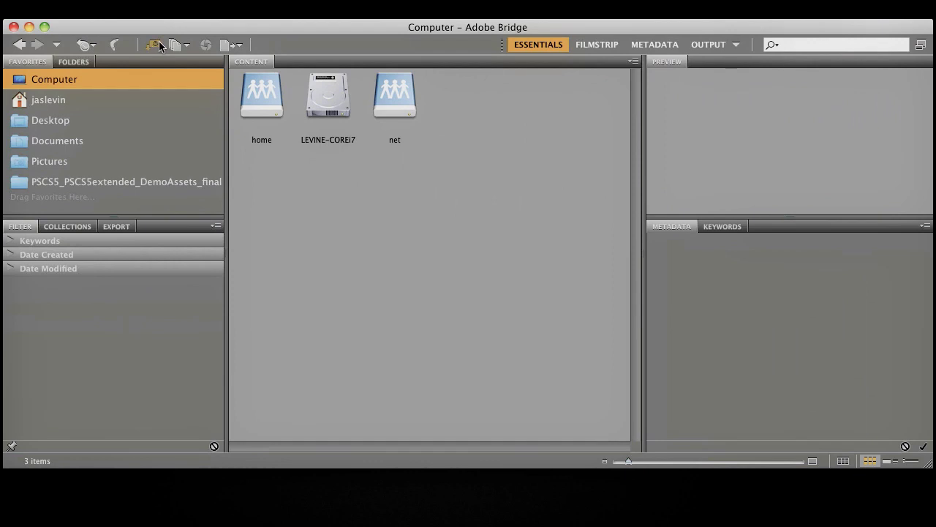
Download the Canon EOS 7D's photos and videos with Photo Downloader, converting stills to DNG.
left_click(160, 46)
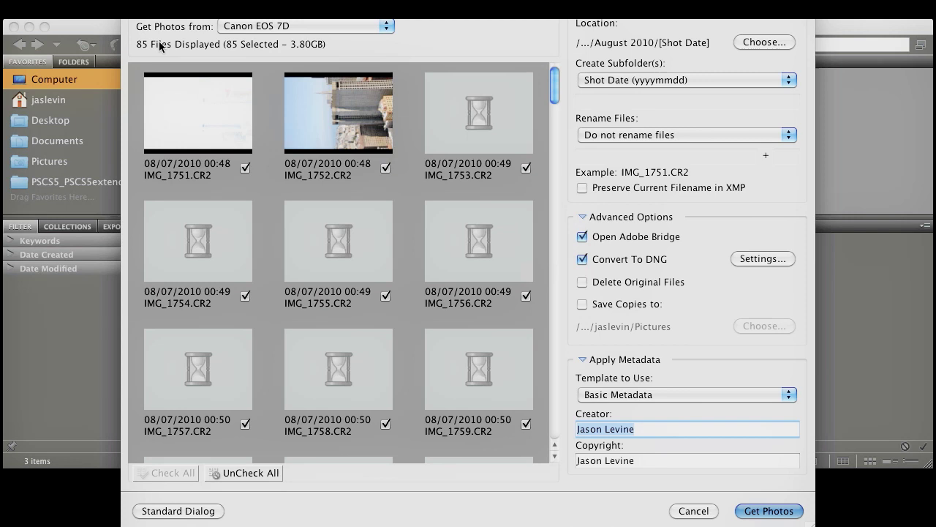
left_click_drag(394, 0, 401, 30)
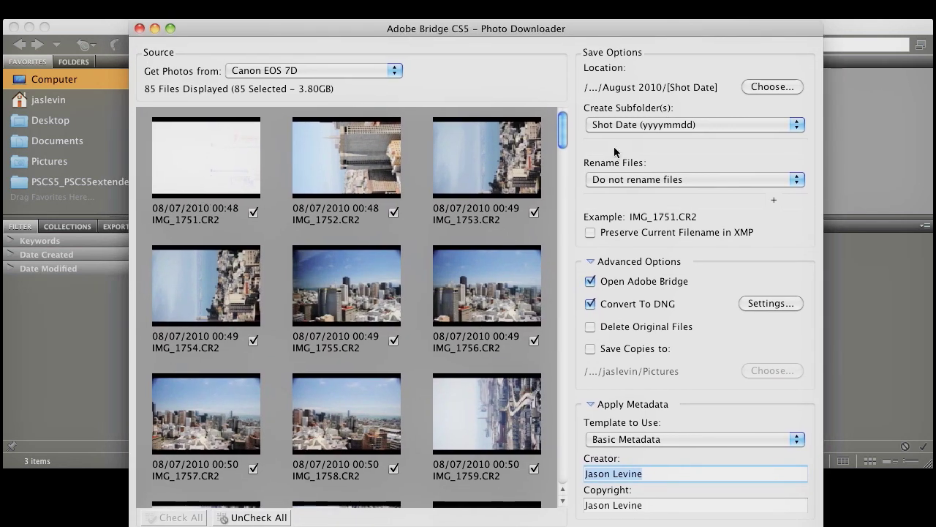
left_click_drag(566, 123, 571, 190)
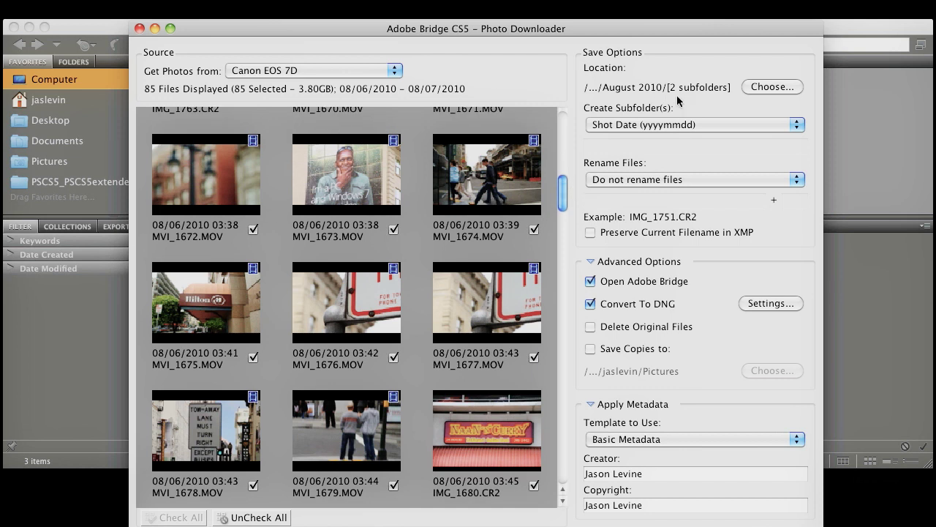
left_click_drag(474, 34, 474, 0)
left_click(786, 520)
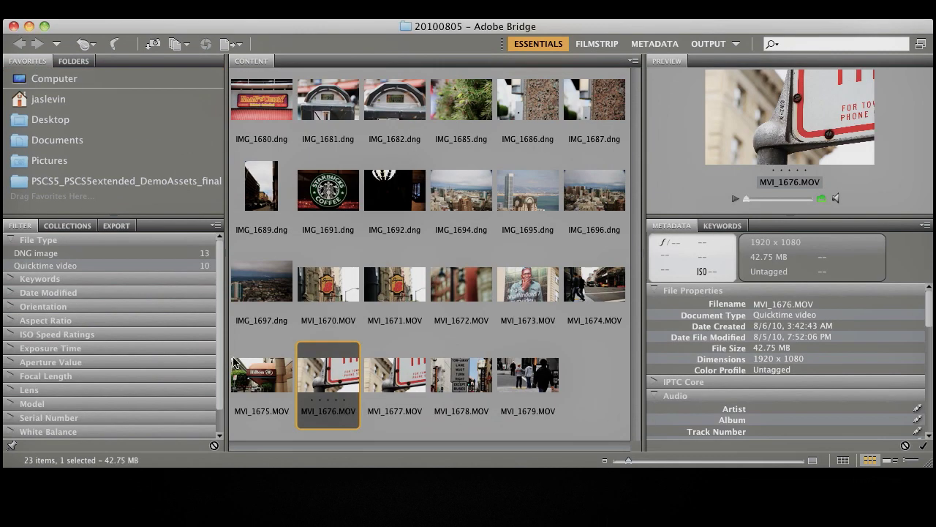
Preview the IMG_1681, IMG_1685 and IMG_1687 stills in Bridge's Content panel.
left_click(325, 106)
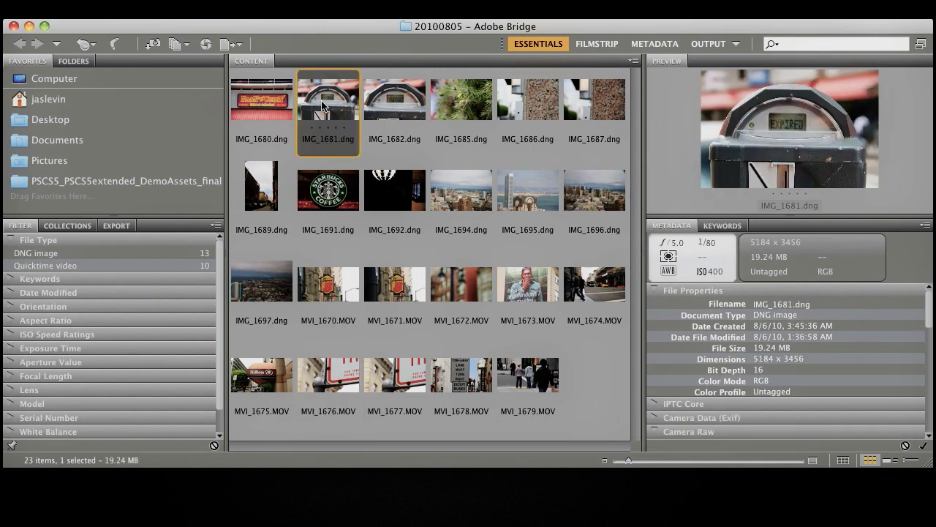
left_click(475, 104)
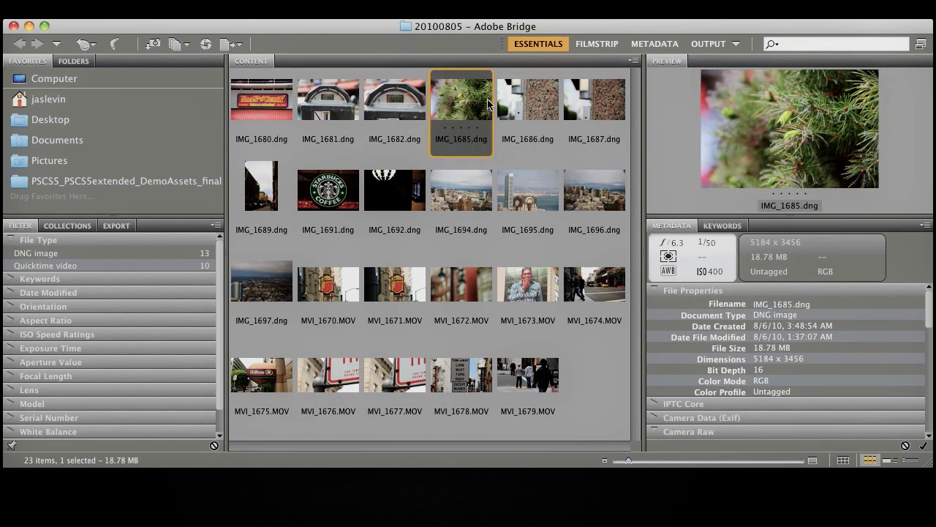
left_click(593, 106)
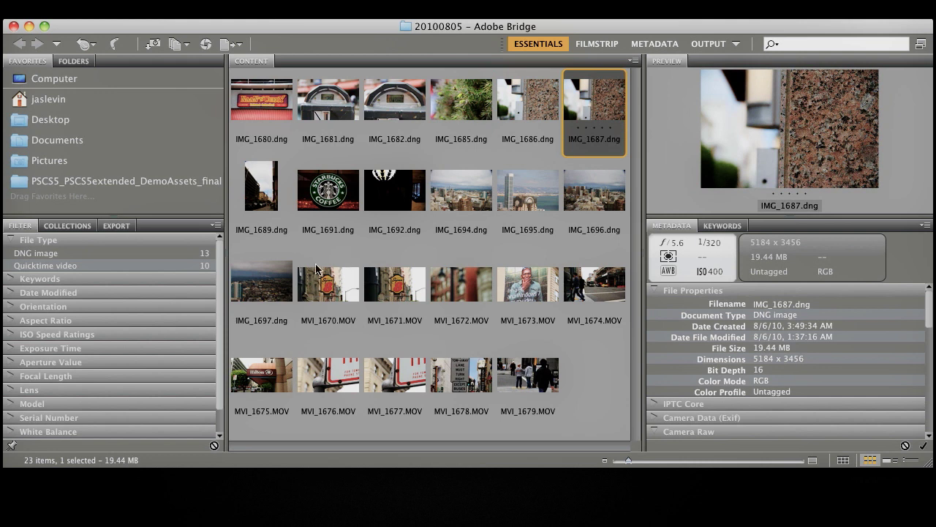
Play the MVI_1672 street-lamp clip preview, then switch to Premiere Pro CS5.
left_click(449, 291)
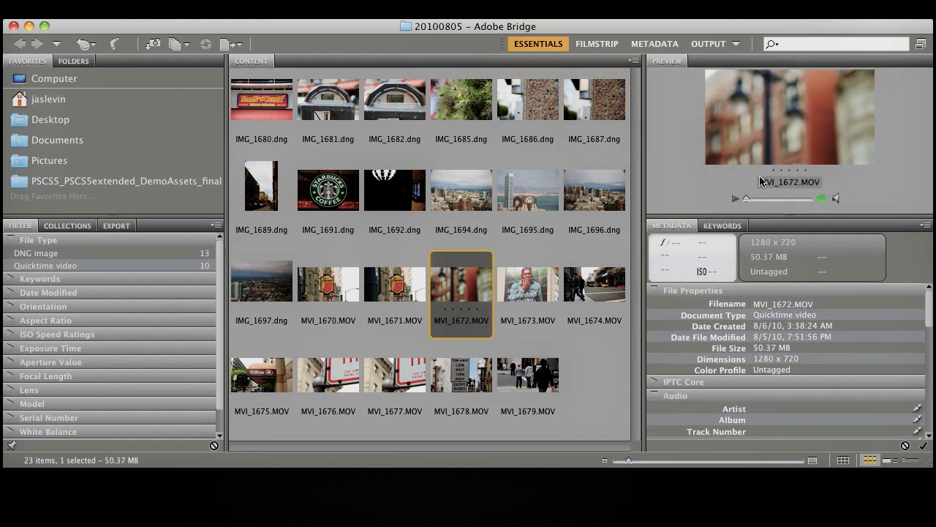
left_click(734, 199)
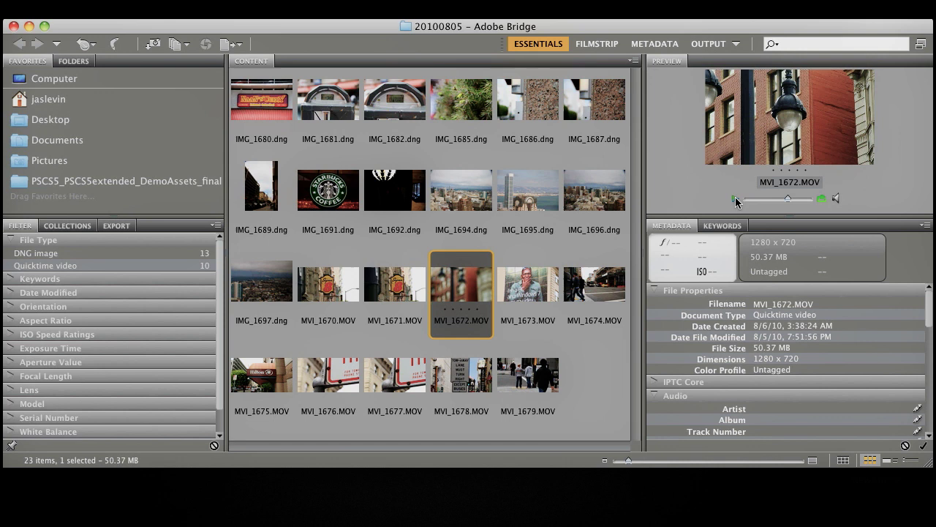
key("super+Tab")
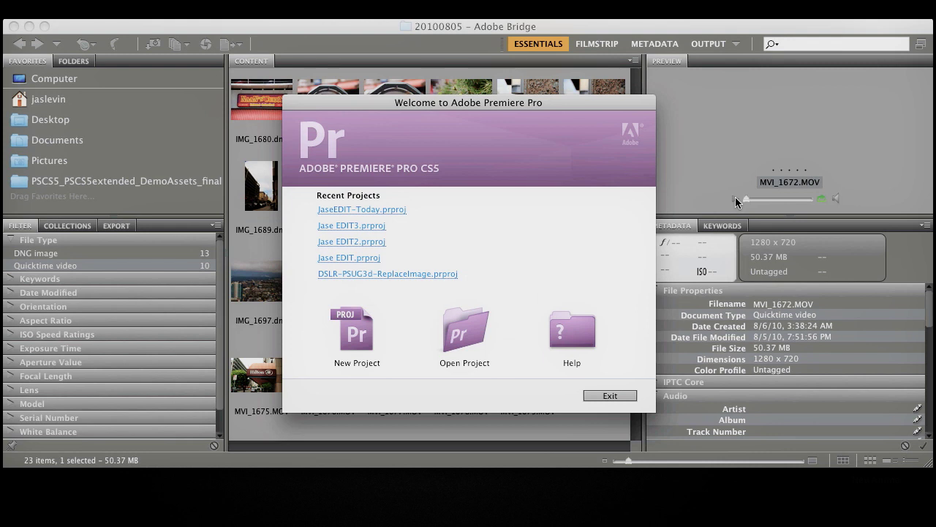
Start a new project named JaseEDIT-2D after checking its Scratch Disks settings.
left_click(344, 332)
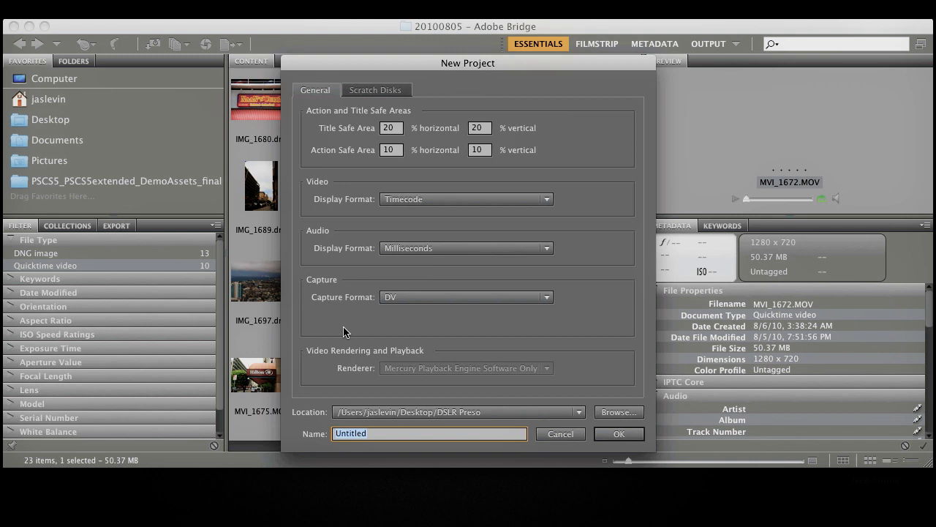
left_click(374, 91)
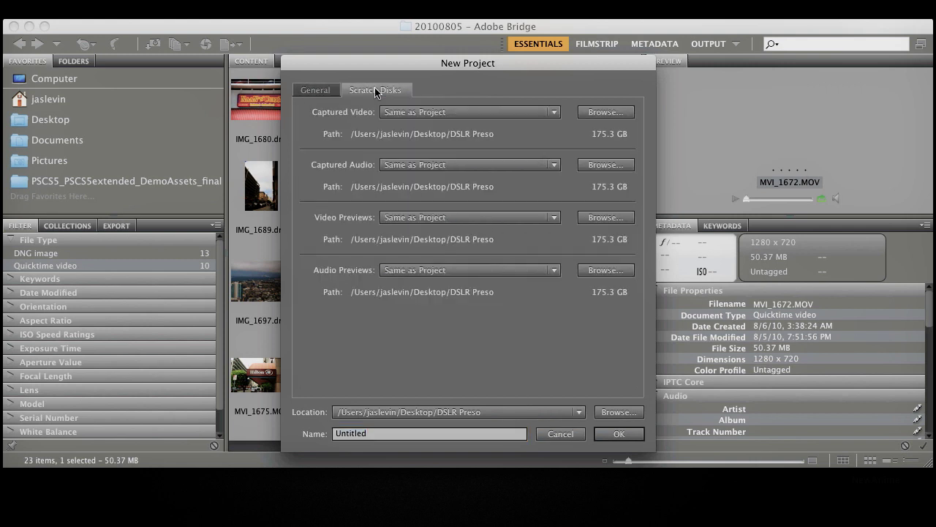
left_click(329, 91)
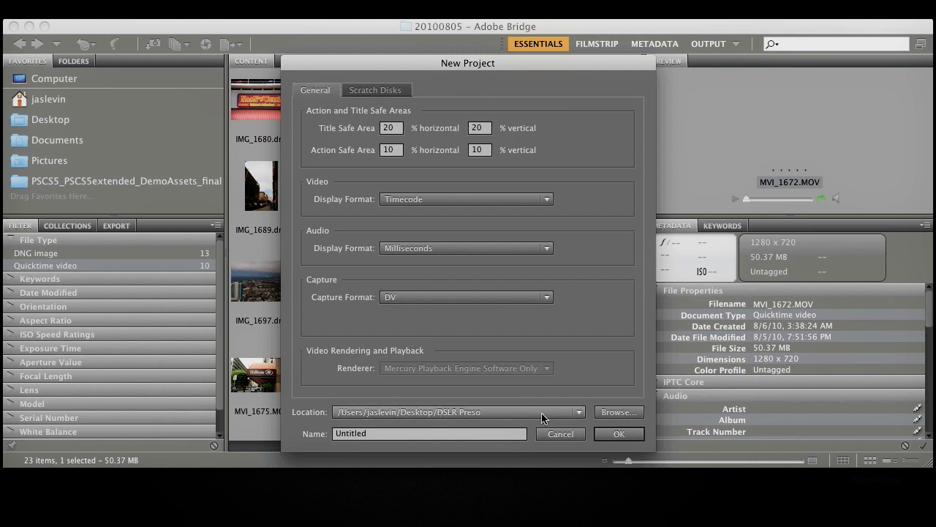
left_click(395, 433)
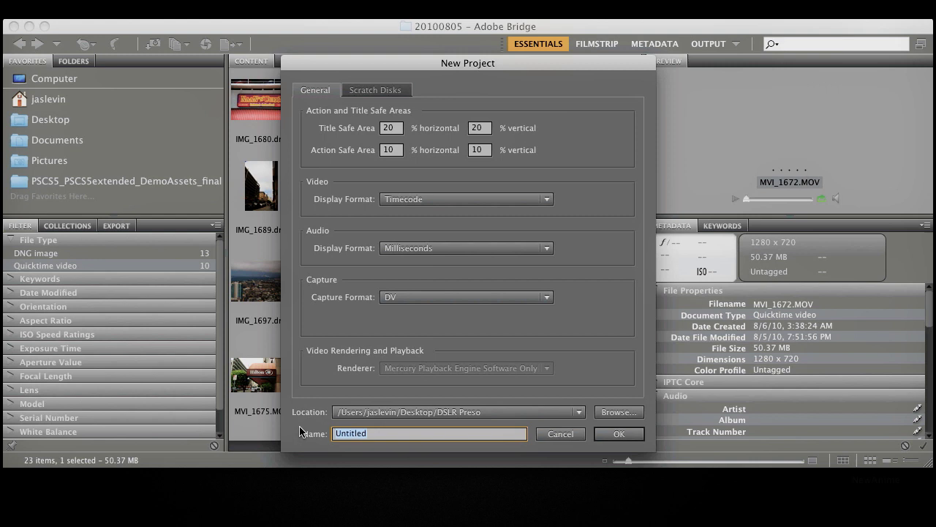
type("JaseEDIT-2Day")
Create the project and bring up New Sequence with the DSLR 720p24 @ 23.976 preset.
left_click(617, 434)
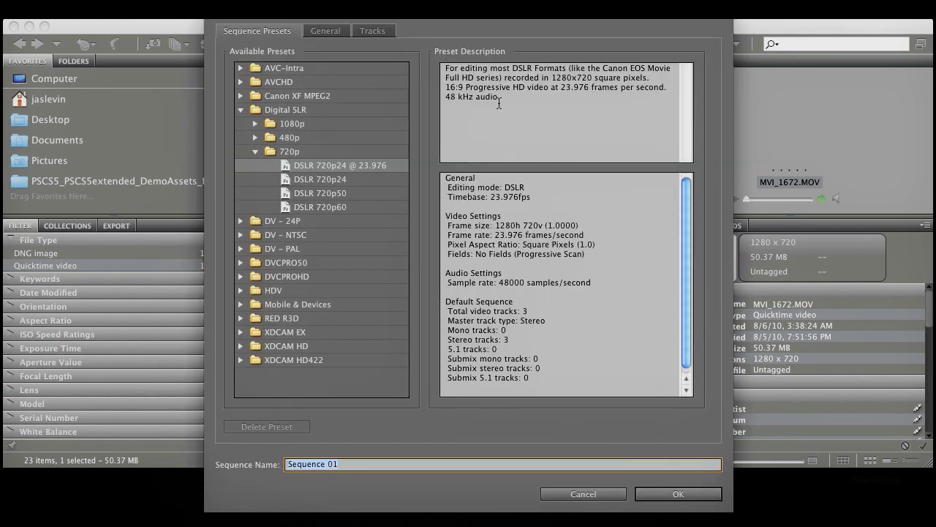
left_click_drag(420, 12, 421, 30)
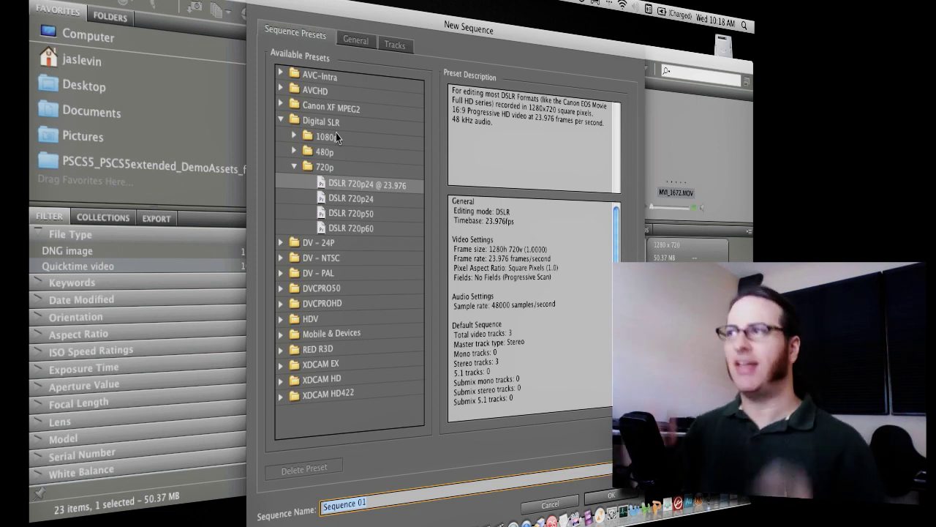
Expand the Digital SLR 480p preset folder in the New Sequence dialog.
left_click(294, 153)
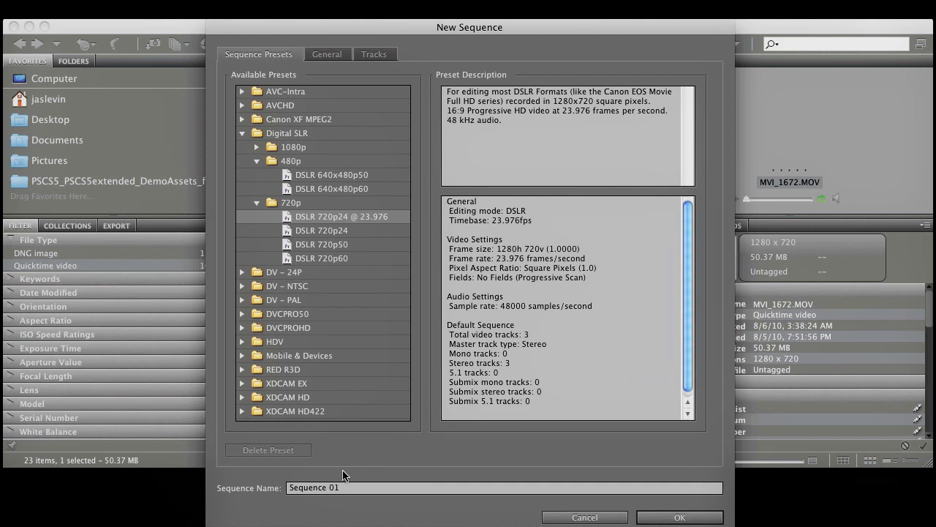
Name the new 720p24 sequence 'Test Sequence' and create it.
left_click_drag(349, 496, 286, 490)
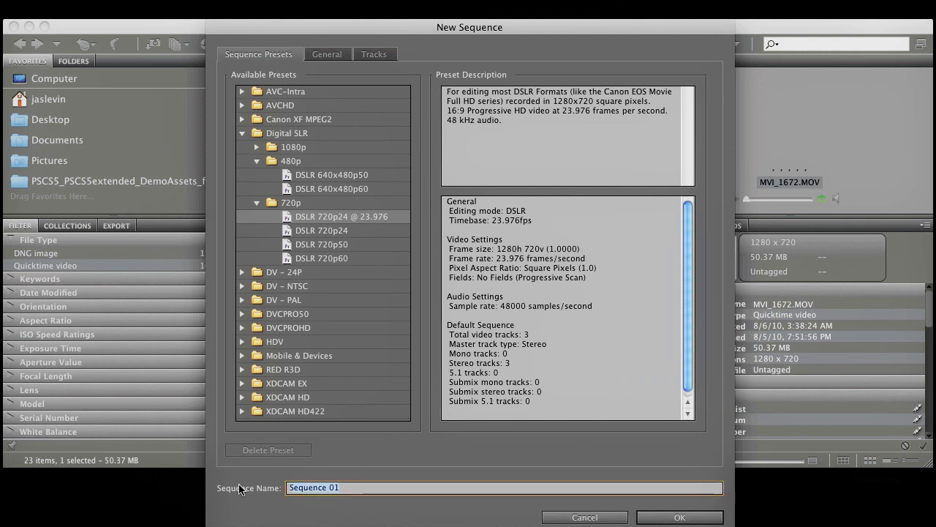
type("Test Sequence")
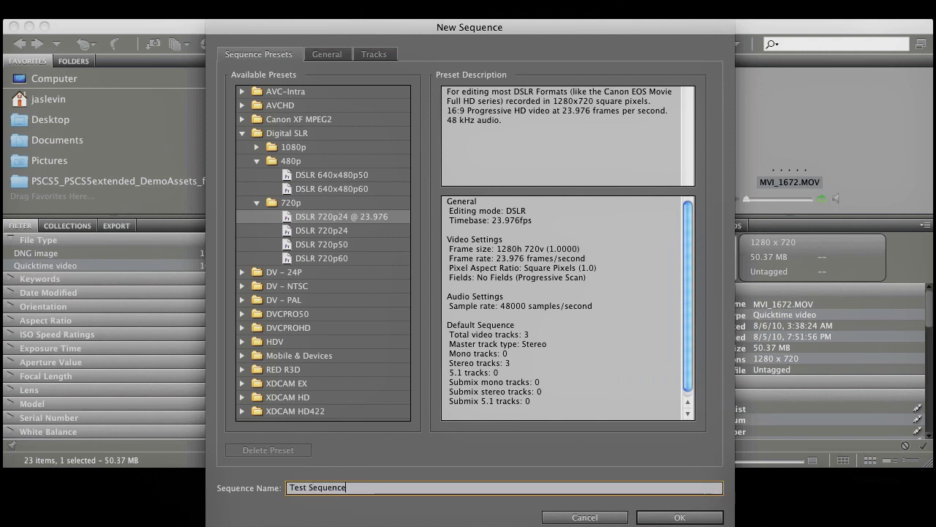
key("Return")
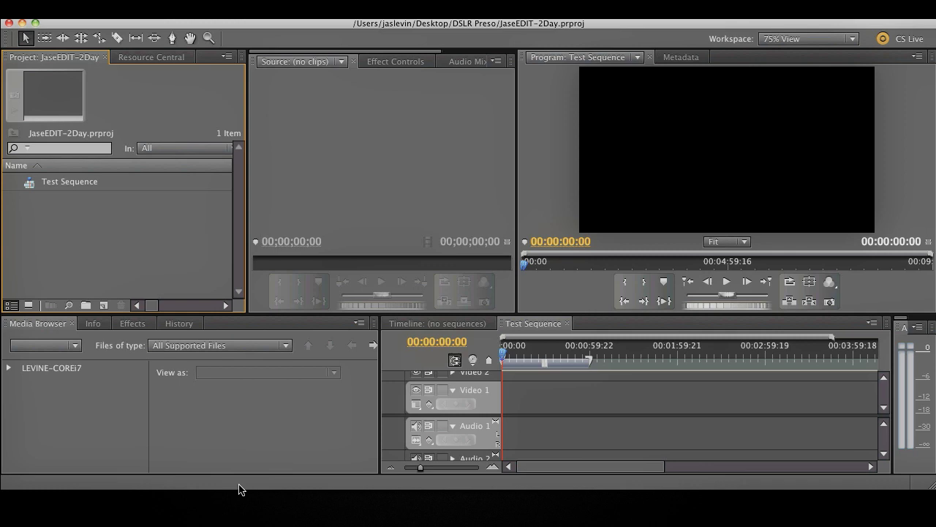
Browse the Media Browser to Desktop > DSLR Preso and open MVI_0078.MOV in the Source monitor.
left_click(123, 369)
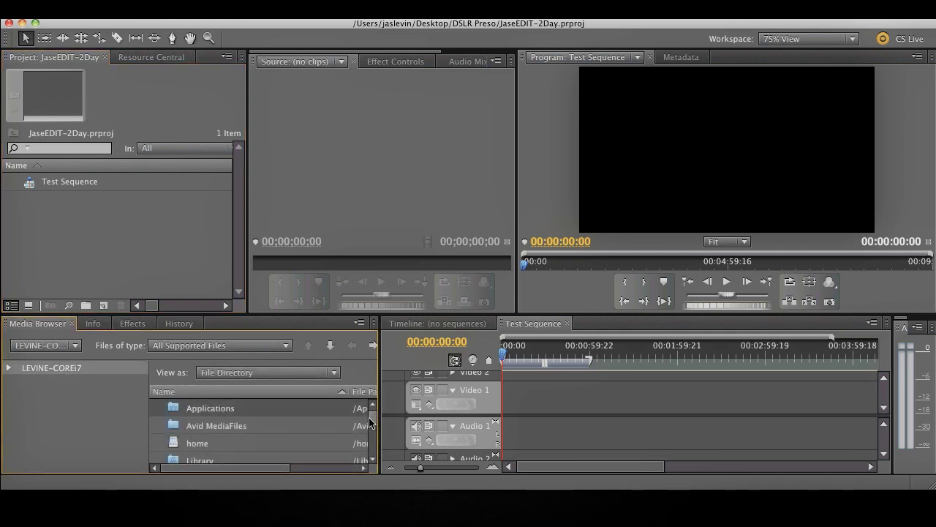
left_click_drag(369, 420, 373, 453)
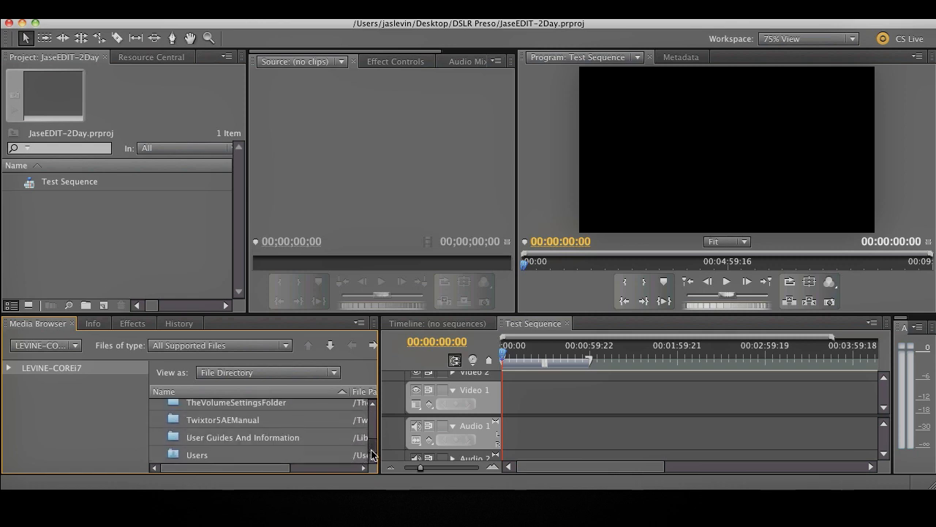
double_click(190, 455)
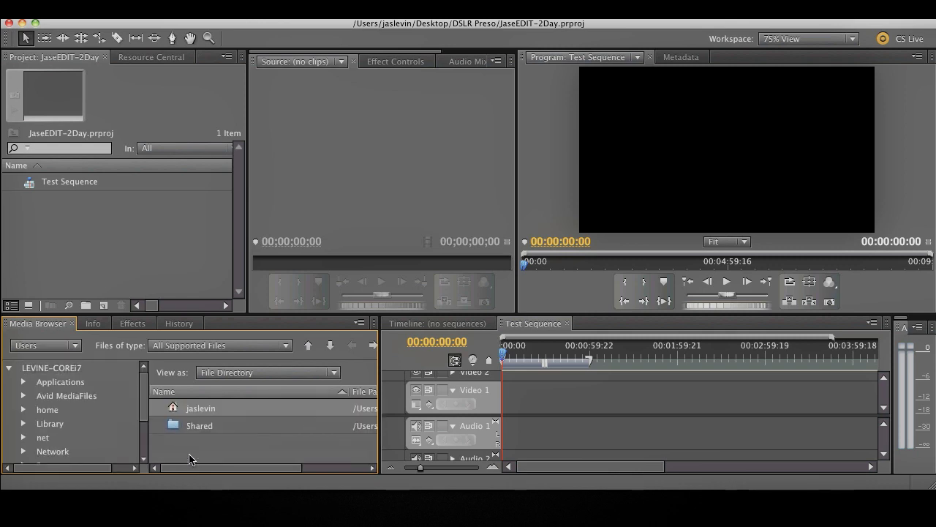
double_click(176, 411)
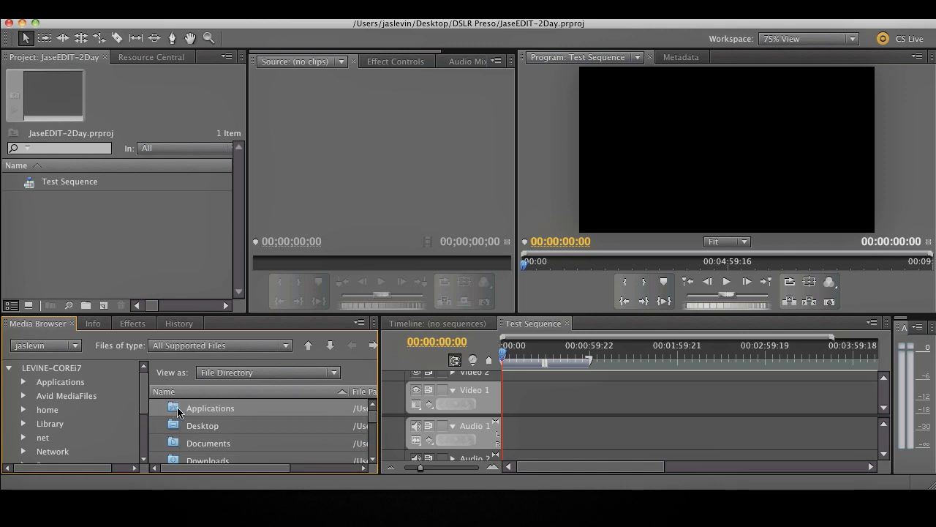
double_click(219, 426)
scroll(204, 436, "down", 1)
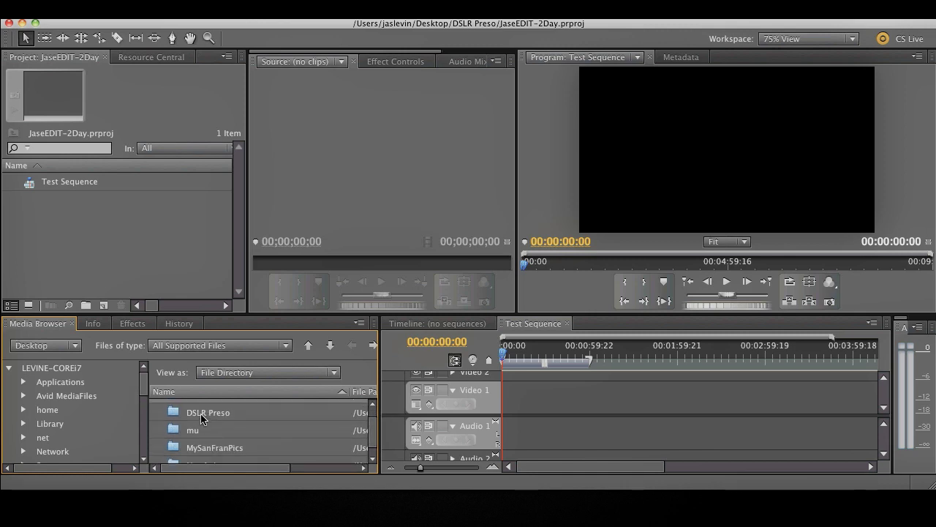
double_click(200, 413)
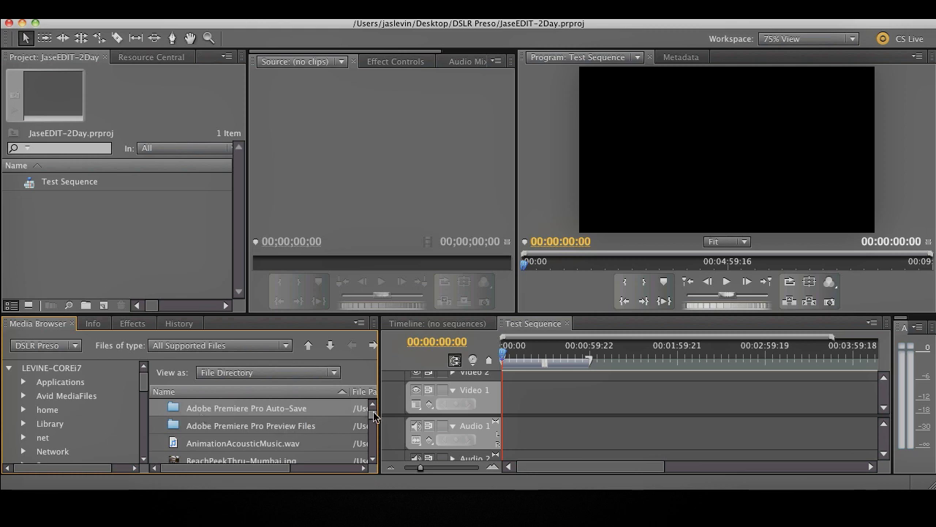
left_click_drag(375, 417, 378, 442)
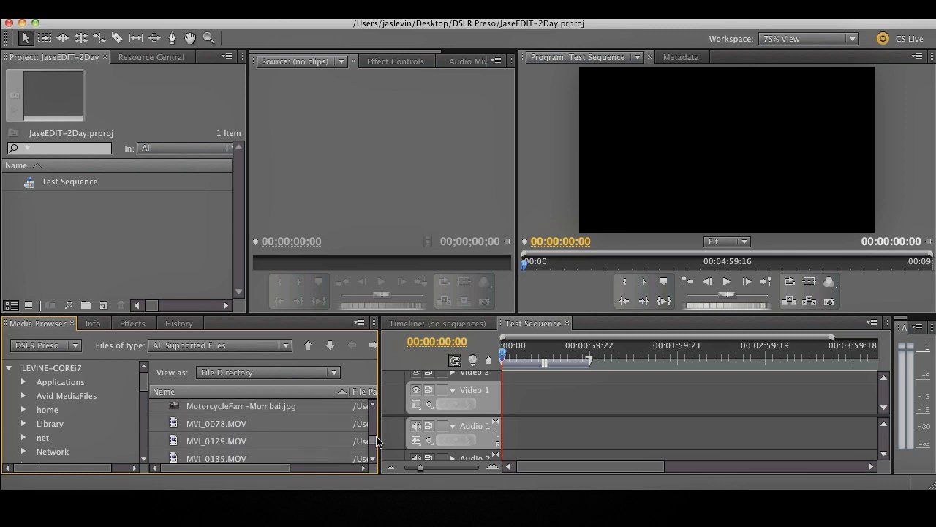
double_click(177, 426)
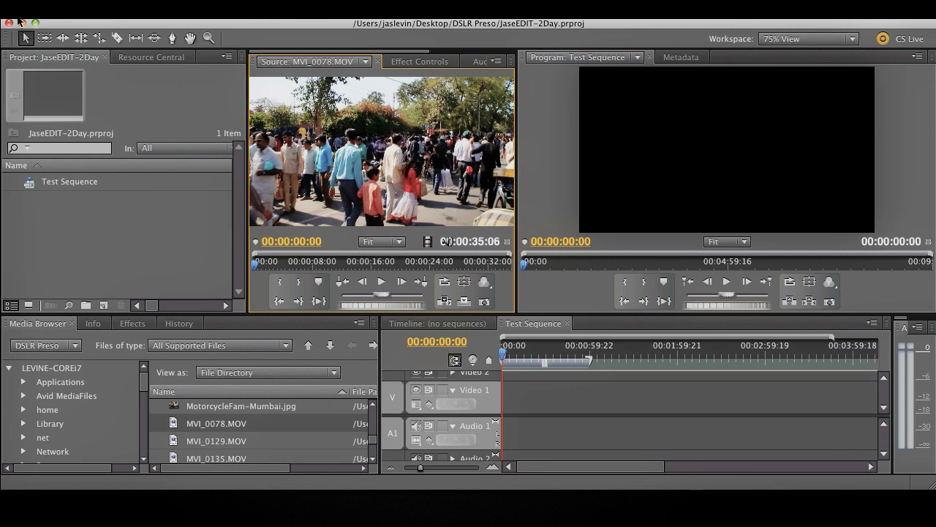
Mark MVI_0078.MOV's In point at 00:00:02:30 and Out point at 00:00:14:28.
left_click(379, 282)
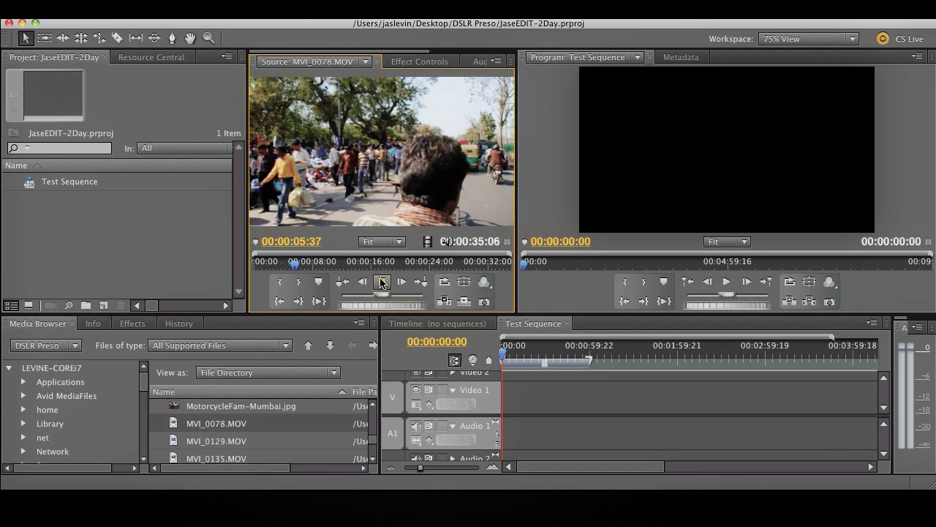
left_click(380, 281)
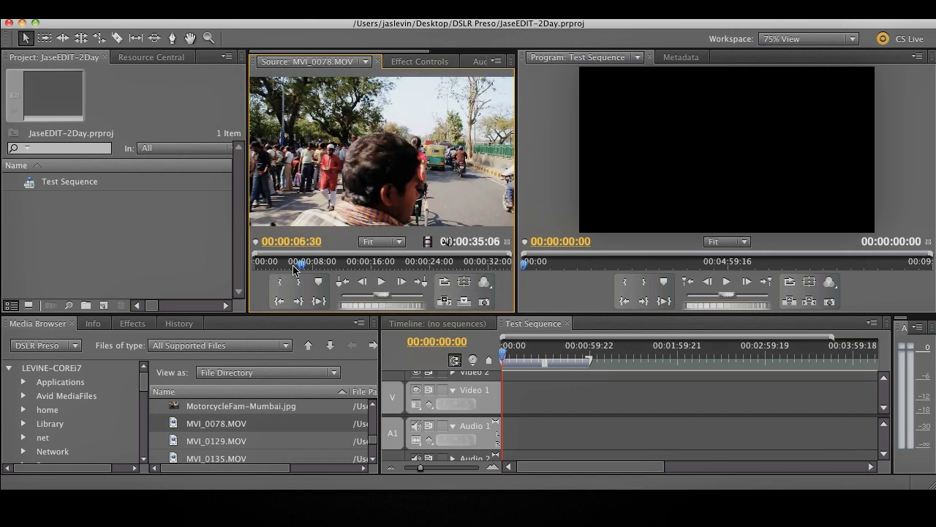
left_click_drag(300, 264, 263, 268)
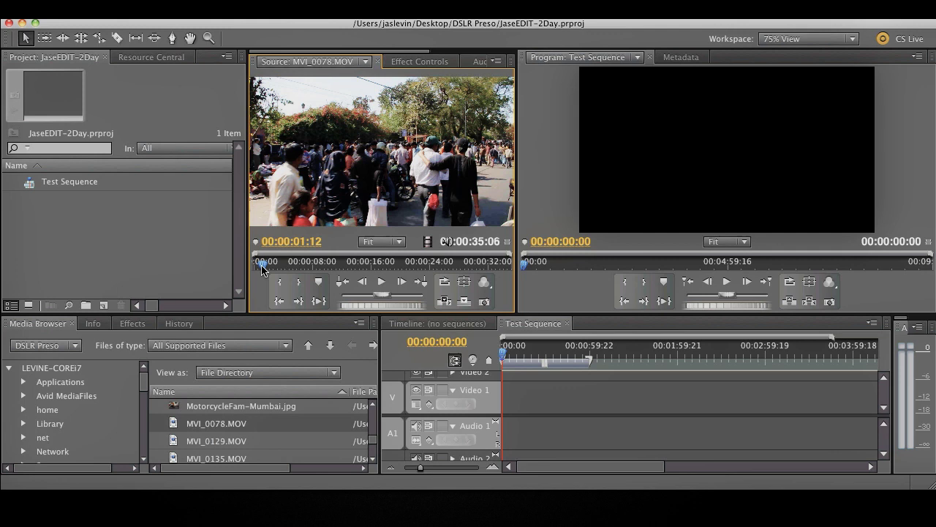
left_click_drag(262, 270, 272, 271)
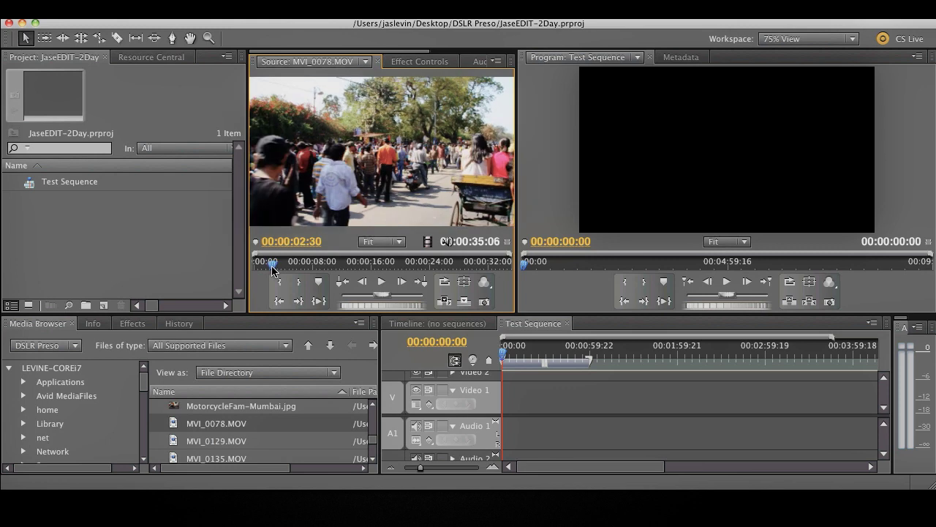
key("i")
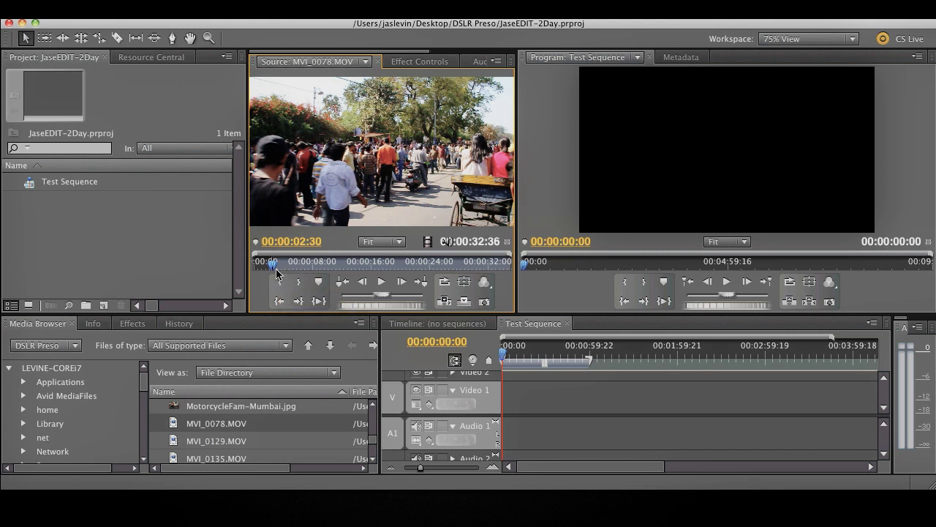
left_click_drag(272, 264, 359, 264)
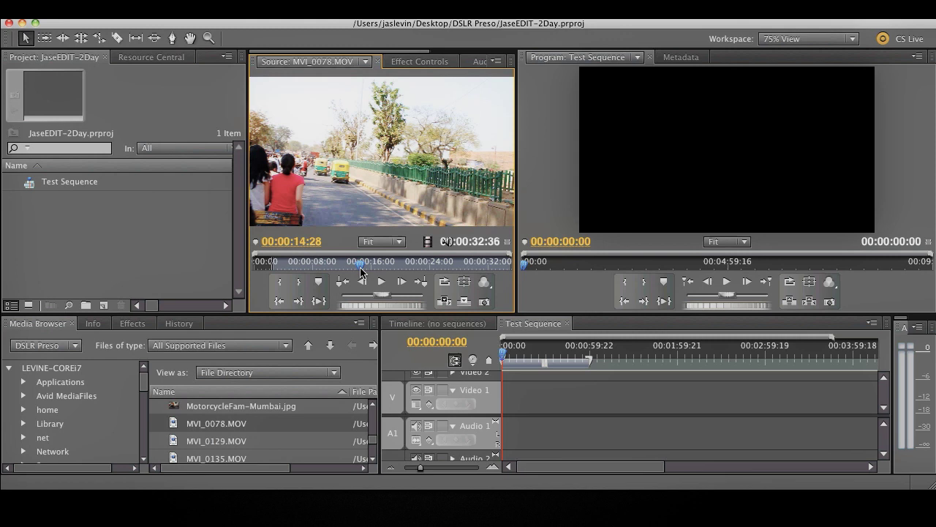
key("o")
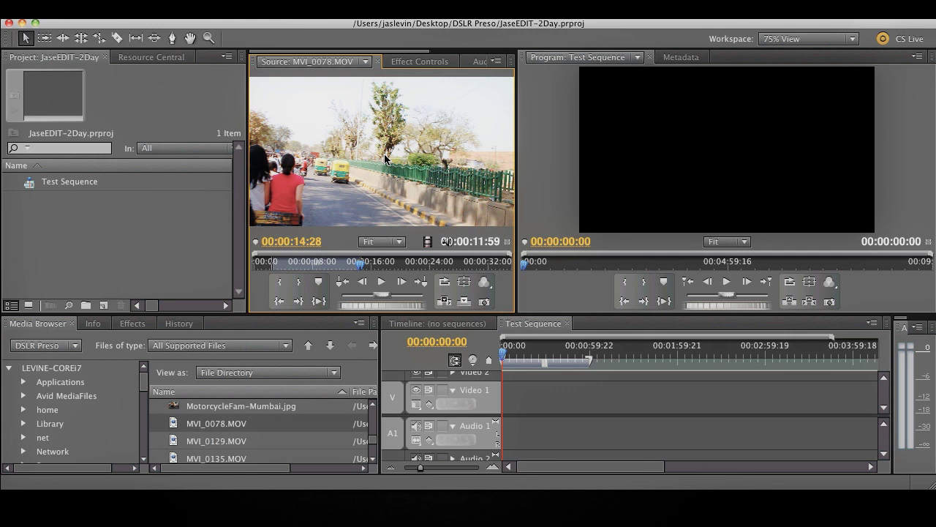
Drag the trimmed MVI_0078.MOV clip and the Talking-Mumbai.tif still into the Project panel.
left_click_drag(384, 154, 115, 219)
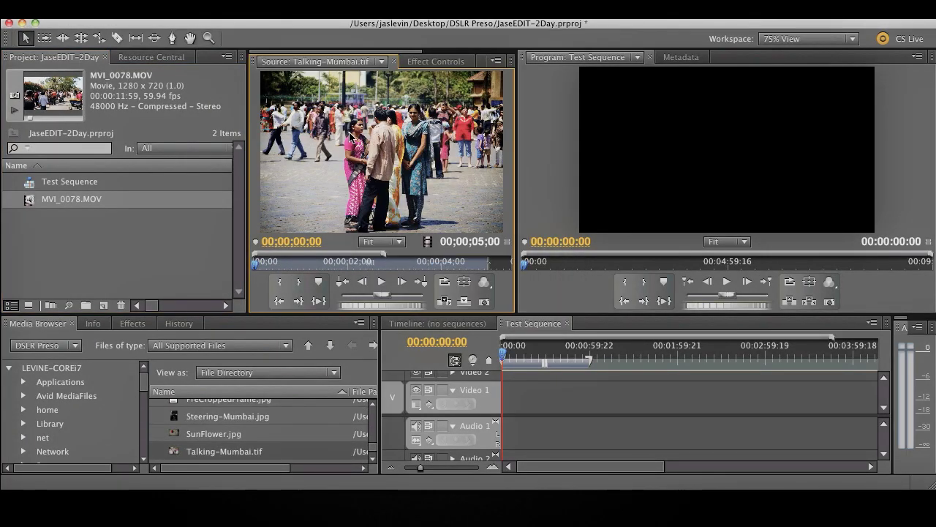
left_click_drag(401, 146, 61, 252)
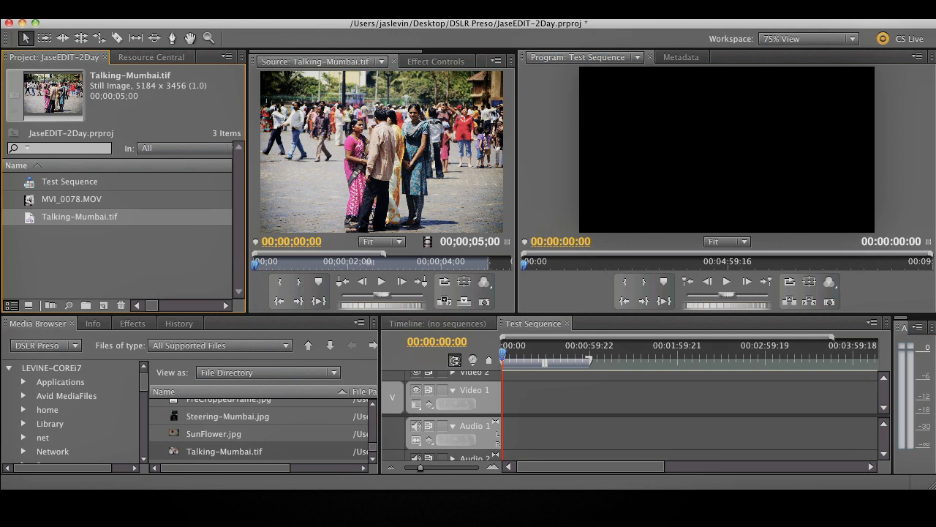
left_click(128, 8)
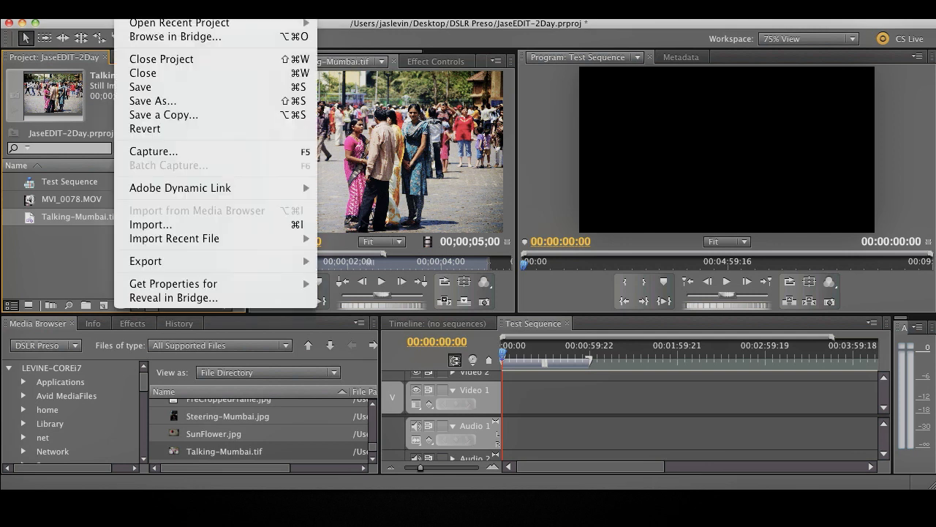
Import MonsoonSky.jpg into the project via File > Import.
left_click(159, 226)
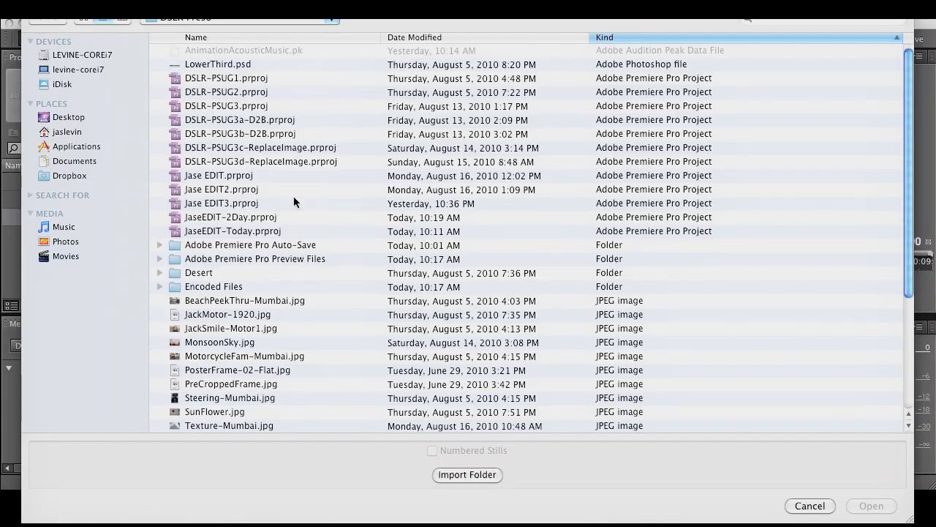
left_click(228, 342)
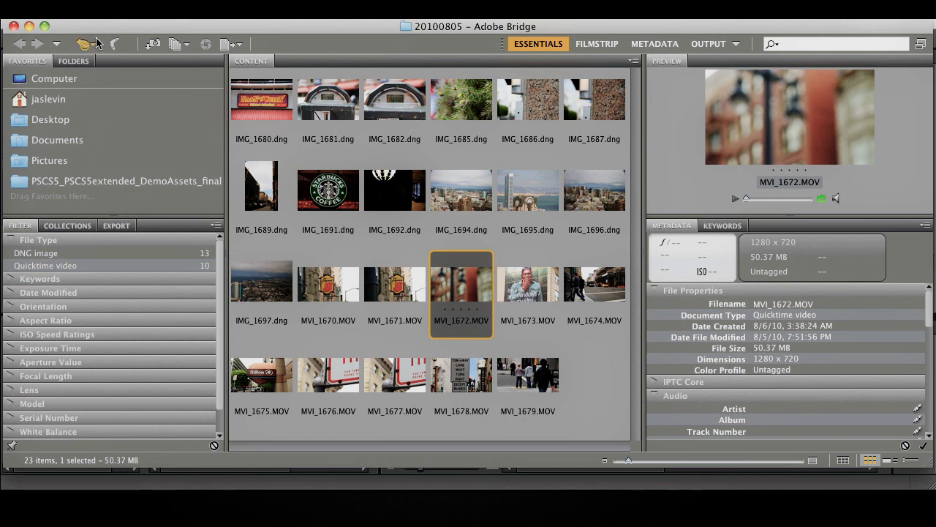
Move Bridge aside and drag the 1280 x 720 MVI_1672.MOV clip into Premiere's Project panel.
left_click_drag(97, 26, 483, 36)
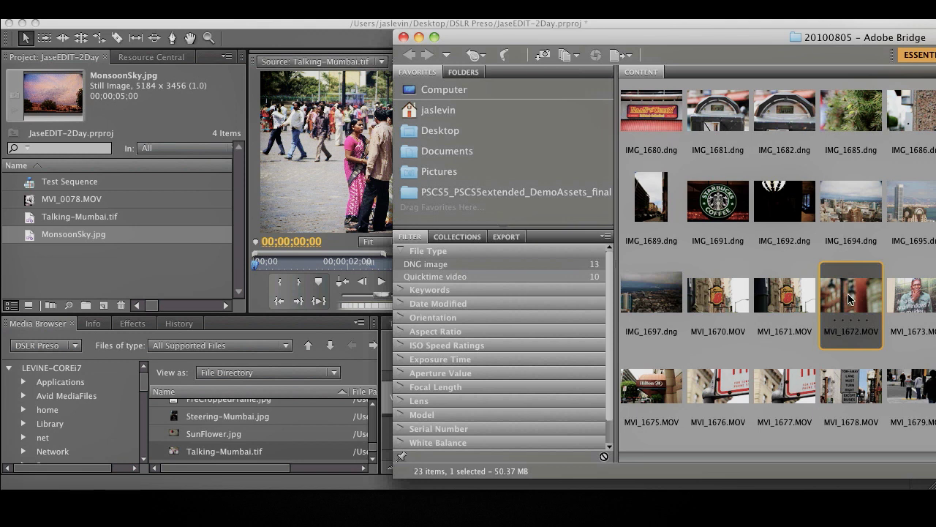
left_click_drag(850, 298, 80, 279)
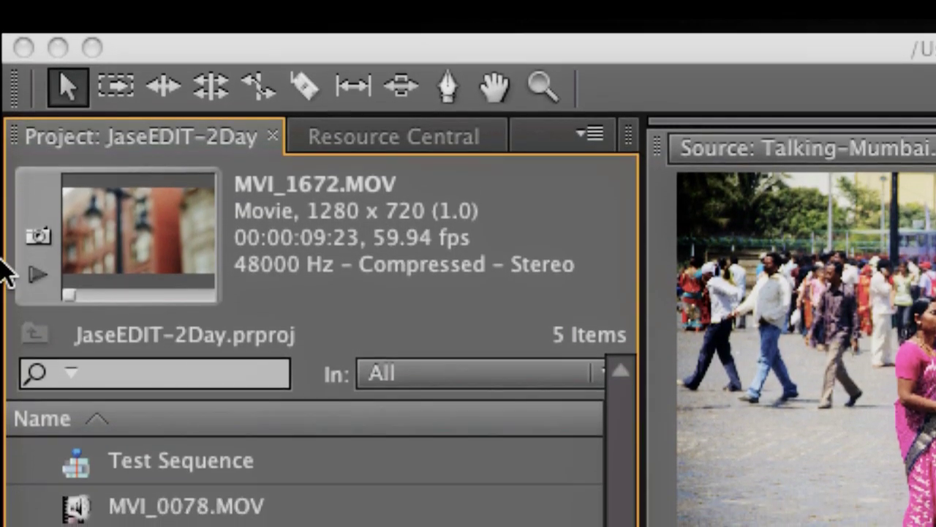
Play and stop the MVI_1672.MOV thumbnail preview, then switch back to Adobe Bridge.
left_click(38, 273)
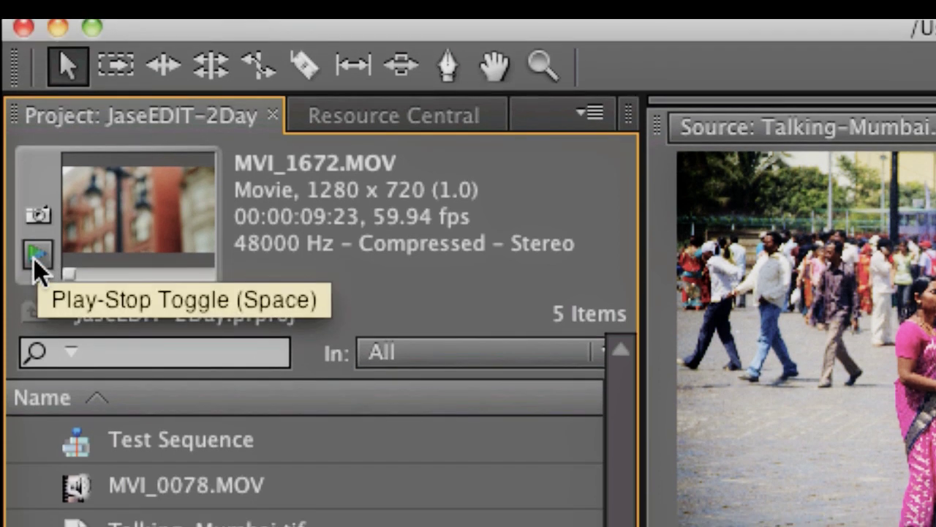
left_click(37, 264)
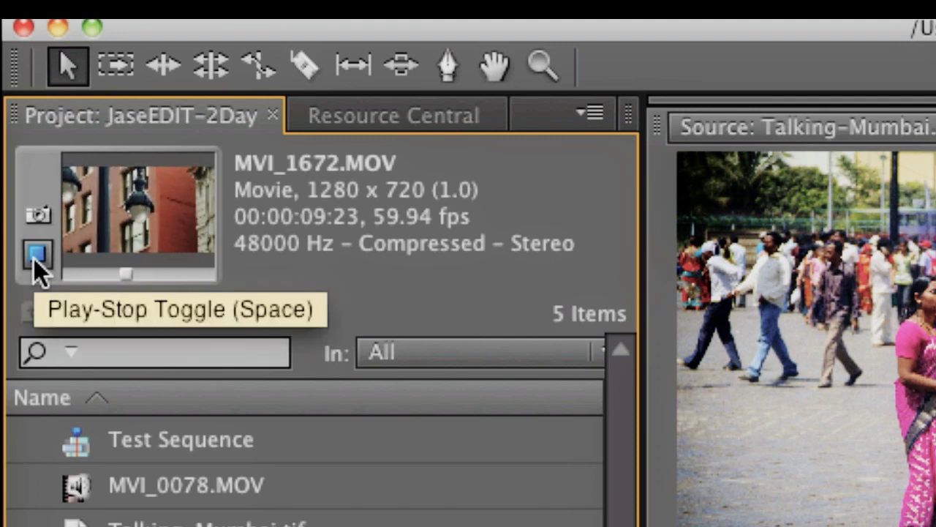
left_click(33, 259)
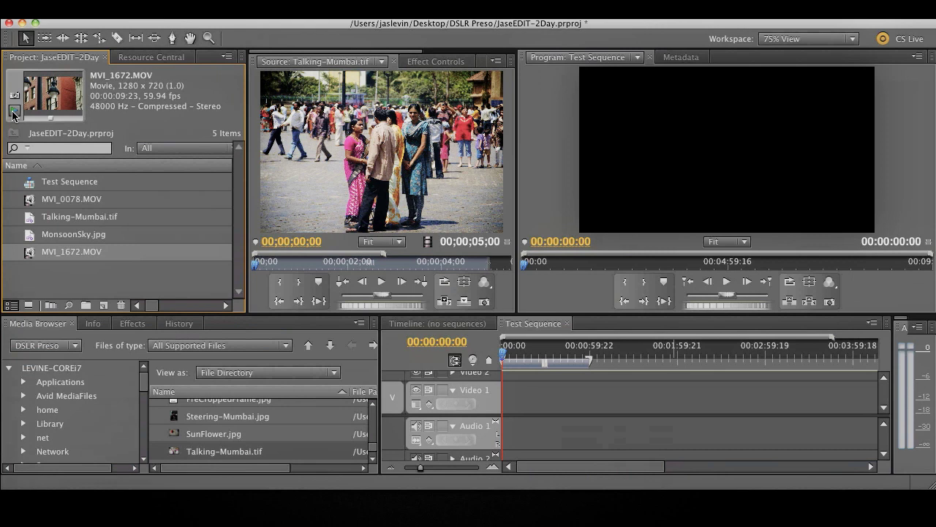
key("super+Tab")
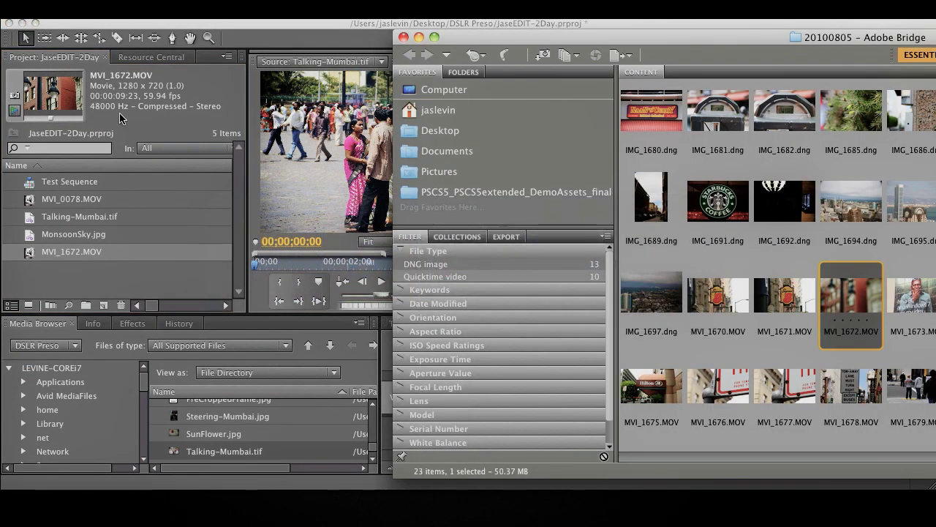
Drag the 1920 x 1080 MVI_1676.MOV clip from Bridge into Premiere's Project panel.
left_click_drag(698, 387, 71, 283)
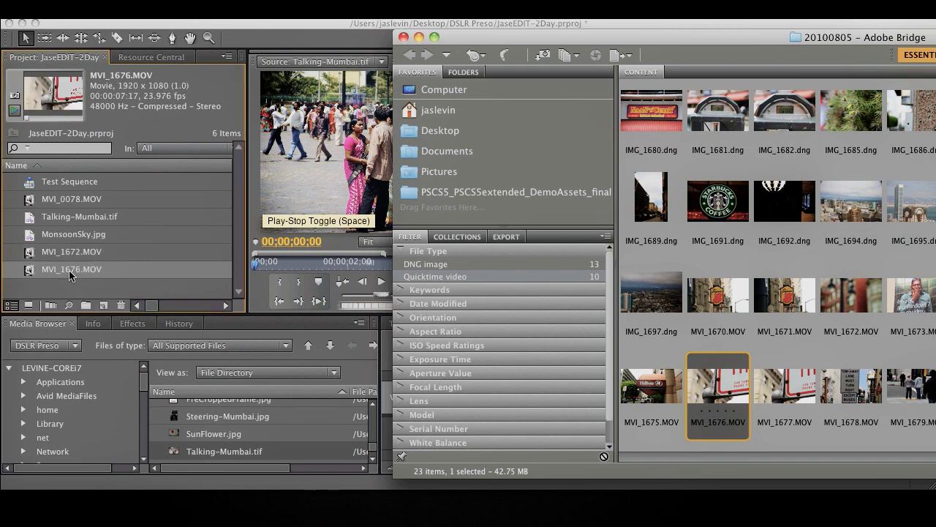
left_click(70, 274)
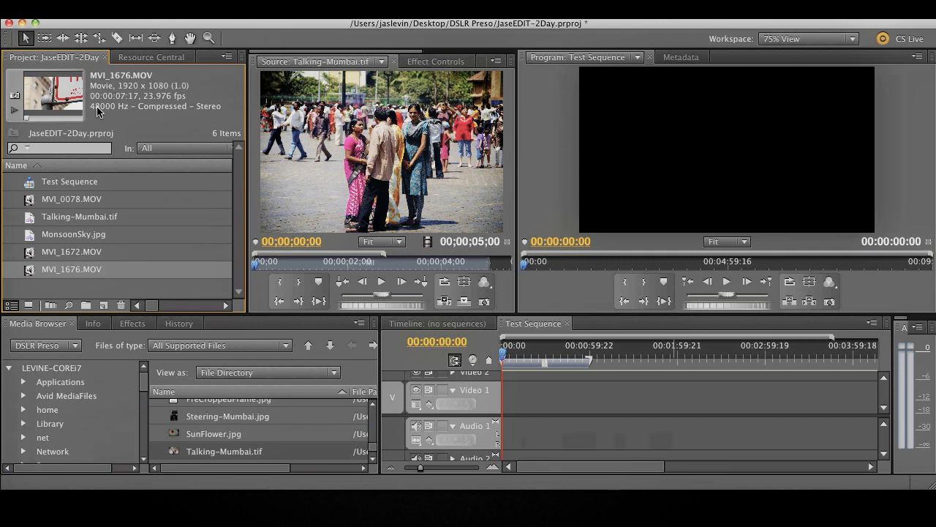
Build a matching 1280 x 720, 59.94 fps sequence from MVI_1672.MOV via the New Item button.
left_click(28, 200)
left_click(29, 256)
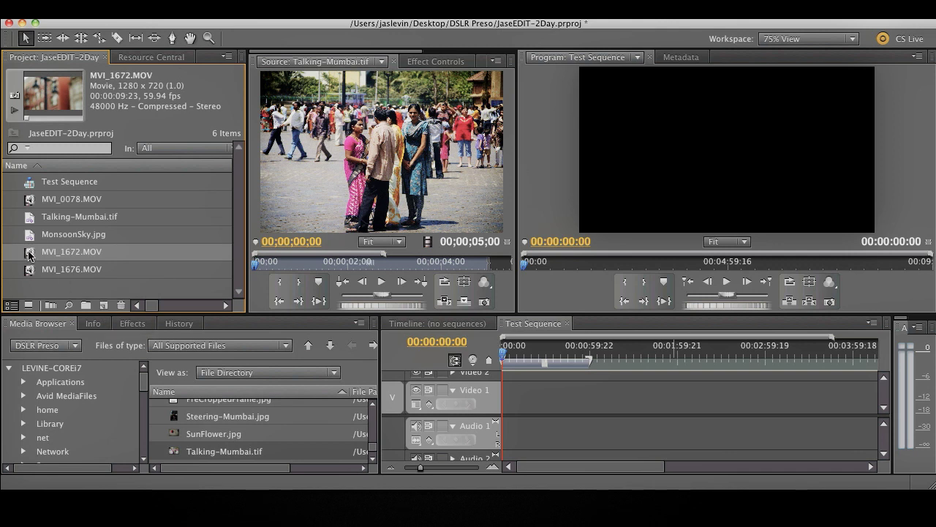
left_click_drag(31, 255, 106, 308)
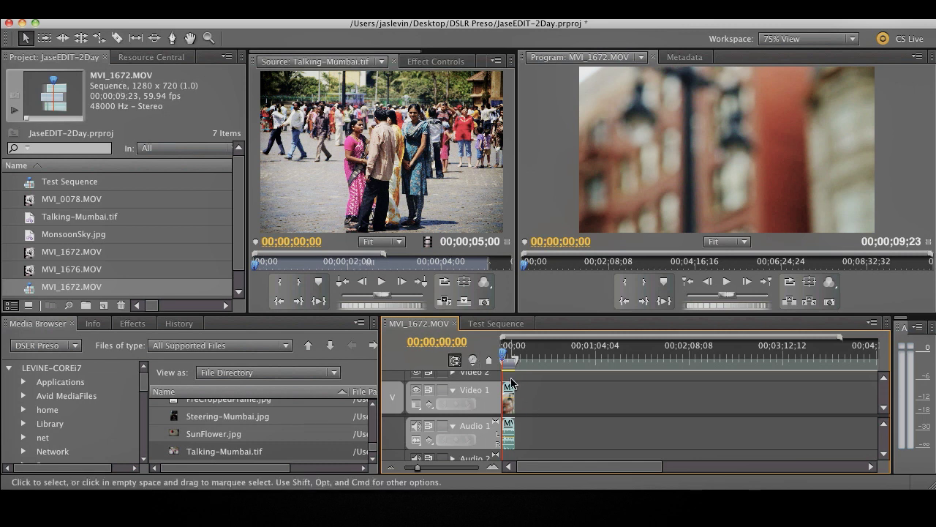
Fit and zoom the timeline, then play the 00;00;09;23 MVI_1672.MOV sequence.
key("backslash")
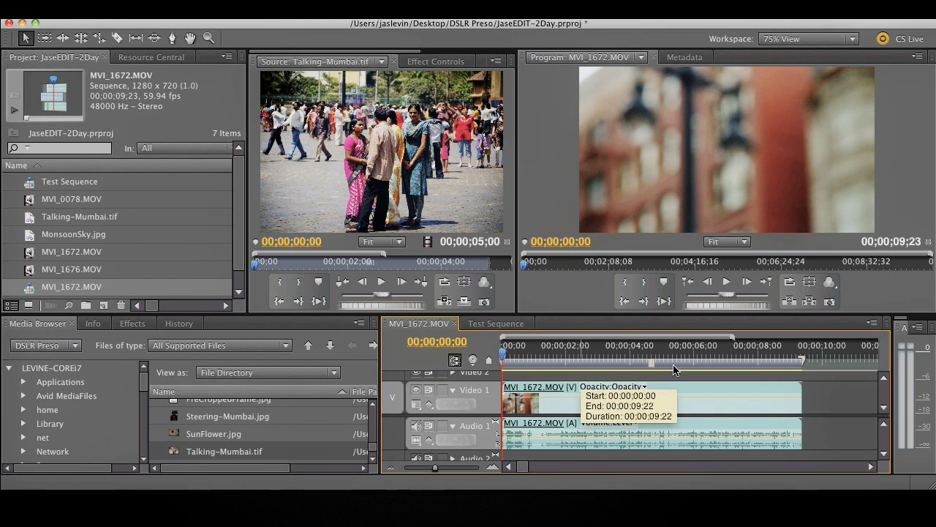
mouse_move(734, 336)
left_mouse_down()
mouse_move(746, 337)
mouse_move(721, 337)
mouse_move(734, 336)
left_mouse_up()
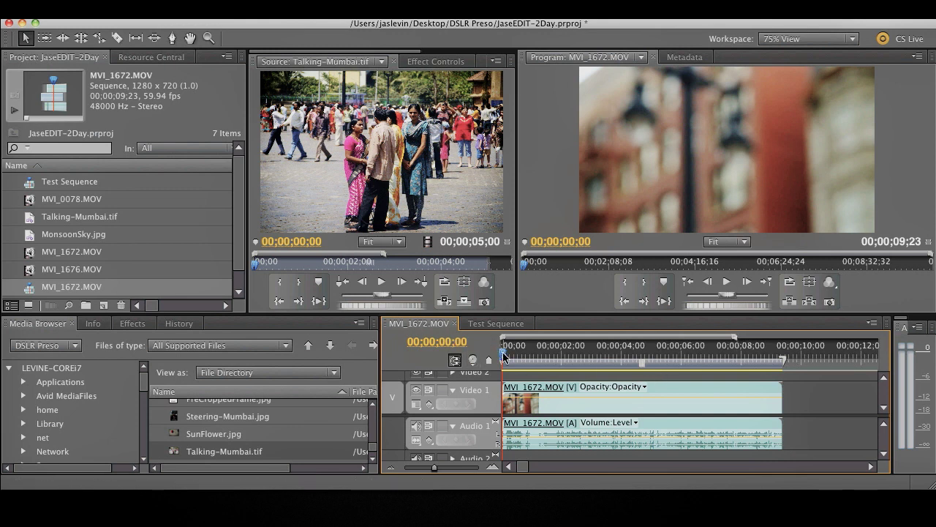
key("space")
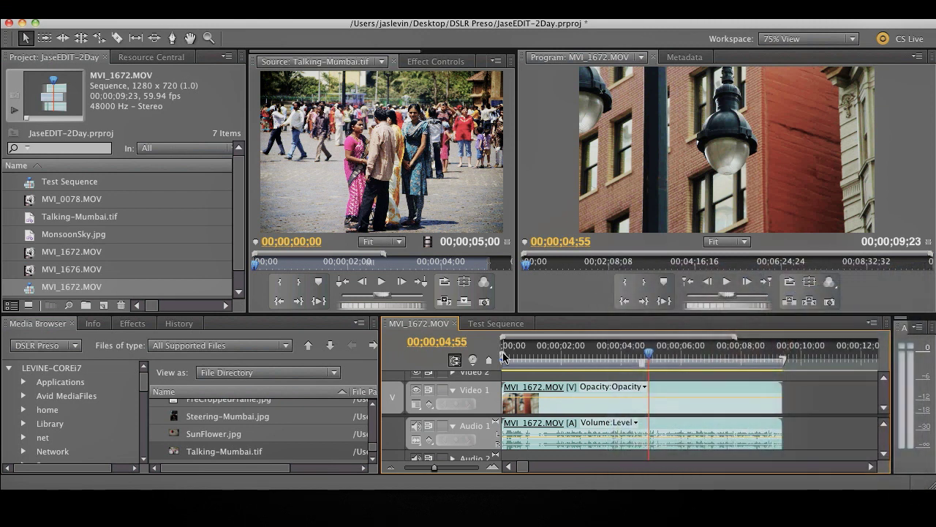
Load MonsoonSky.jpg in the Source monitor and drop it on Video 1 after MVI_1672.MOV.
left_click(25, 236)
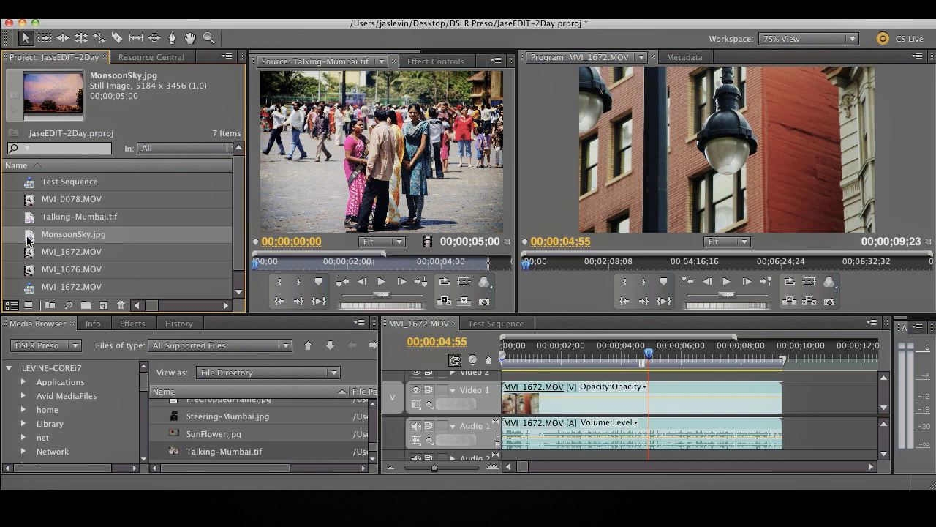
left_click_drag(28, 239, 390, 196)
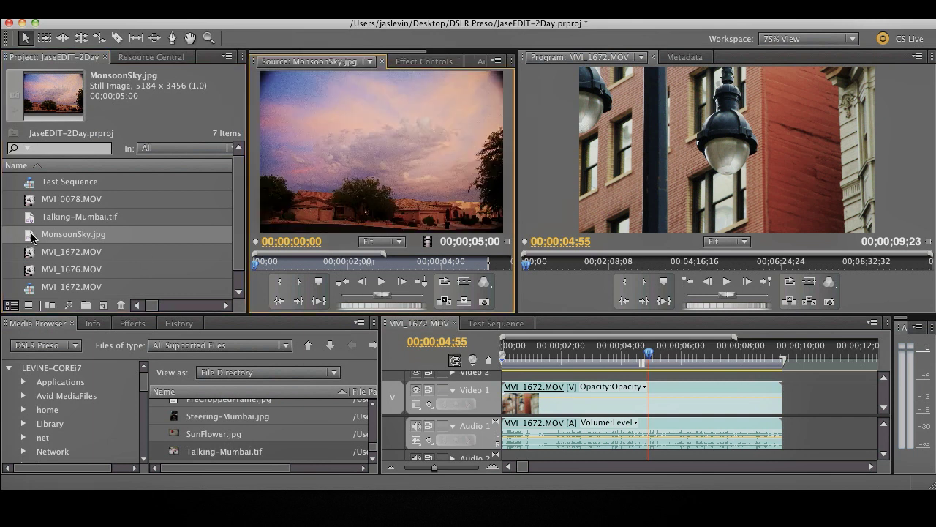
left_click_drag(32, 238, 768, 411)
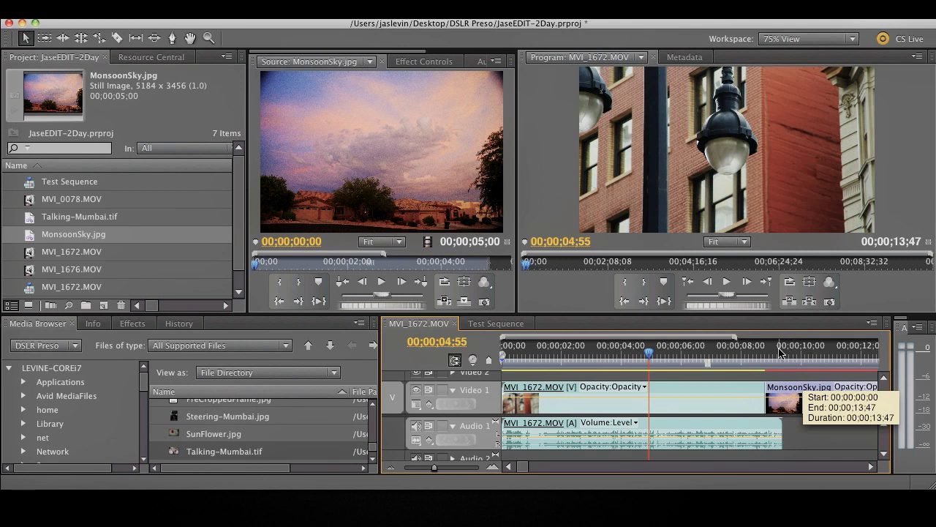
left_click_drag(789, 354, 823, 356)
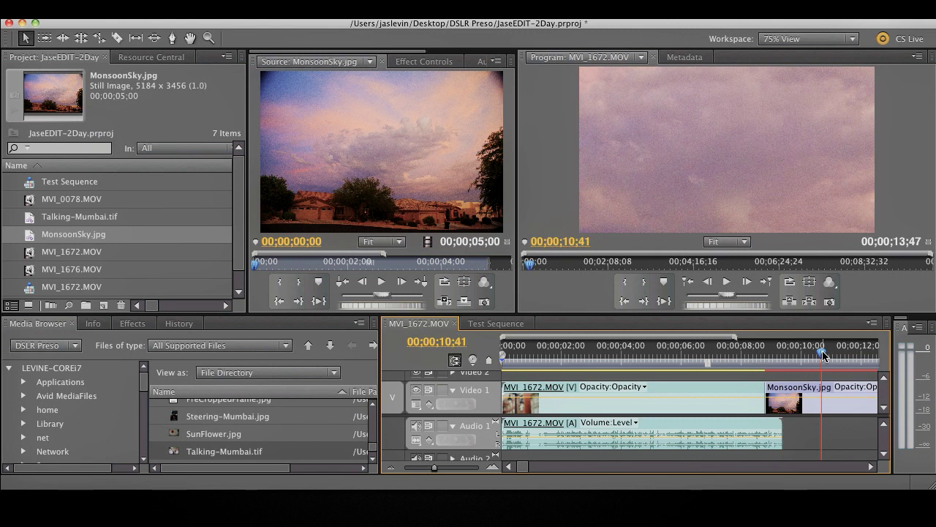
key("minus")
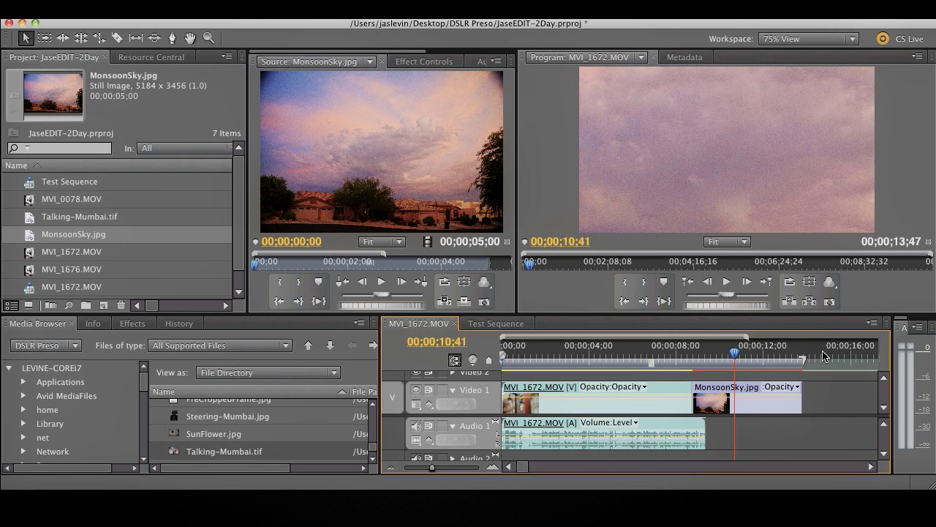
Apply Scale to Frame Size to the MonsoonSky.jpg clip on the timeline.
right_click(751, 401)
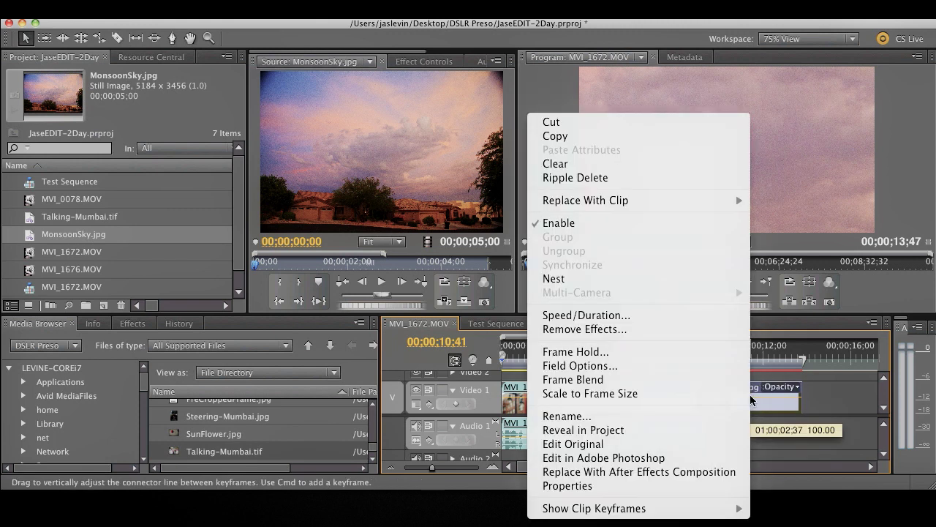
left_click(663, 394)
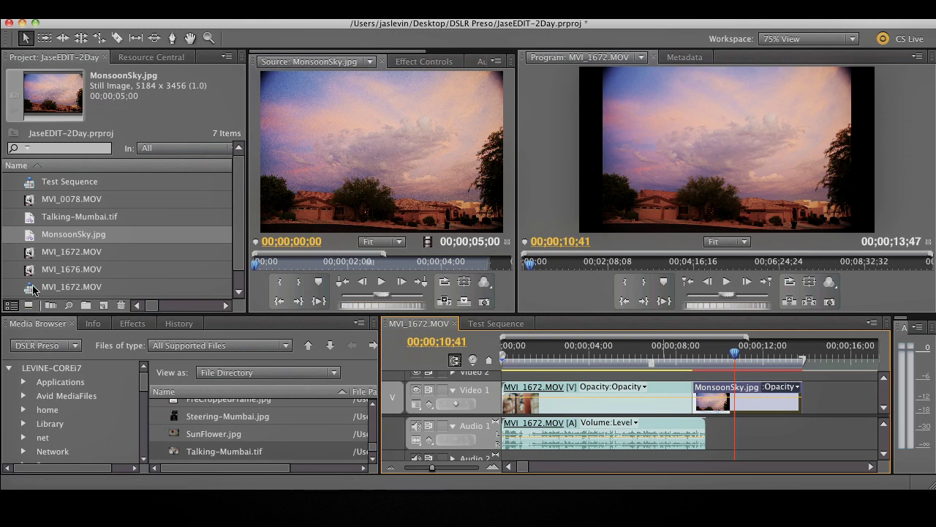
Drop MVI_1676.MOV after MonsoonSky.jpg, extending the sequence to 00;00;20;35, and load it in the Source monitor.
left_click(236, 252)
left_click(33, 272)
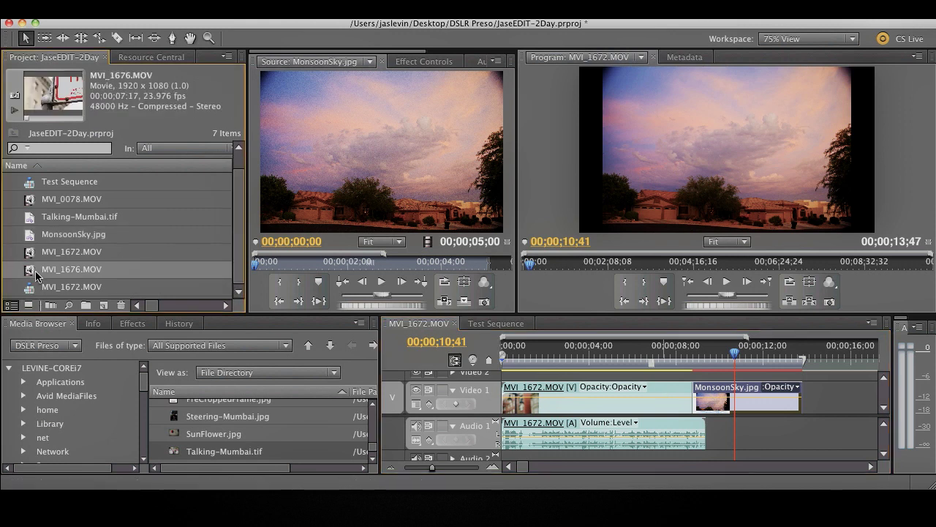
left_click_drag(31, 272, 784, 395)
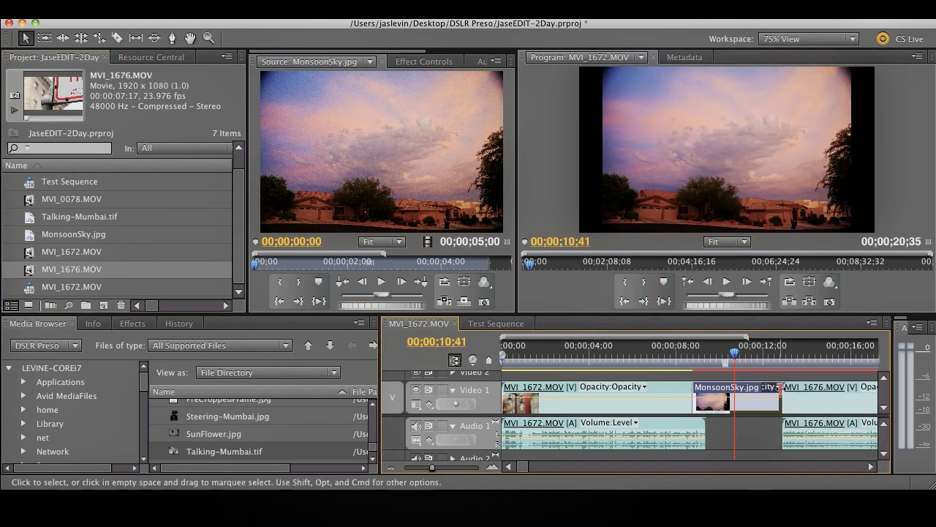
left_click(815, 360)
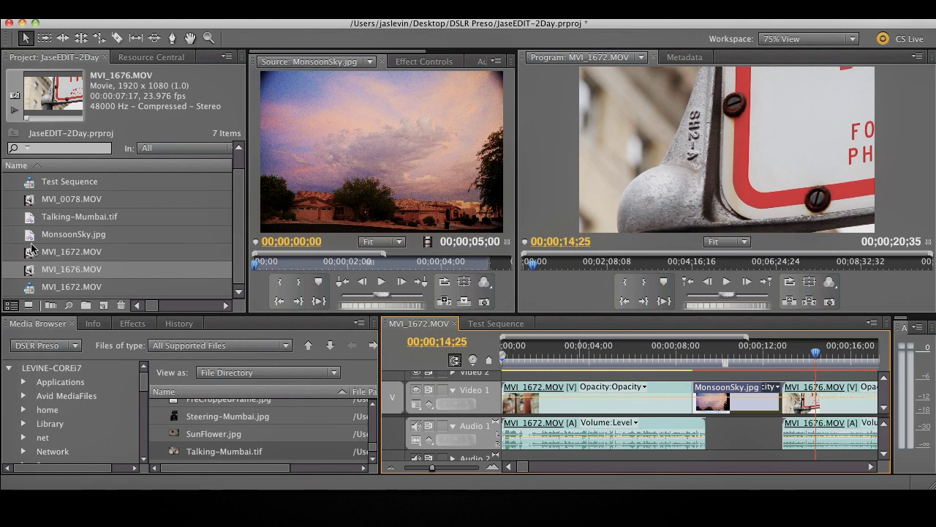
double_click(36, 269)
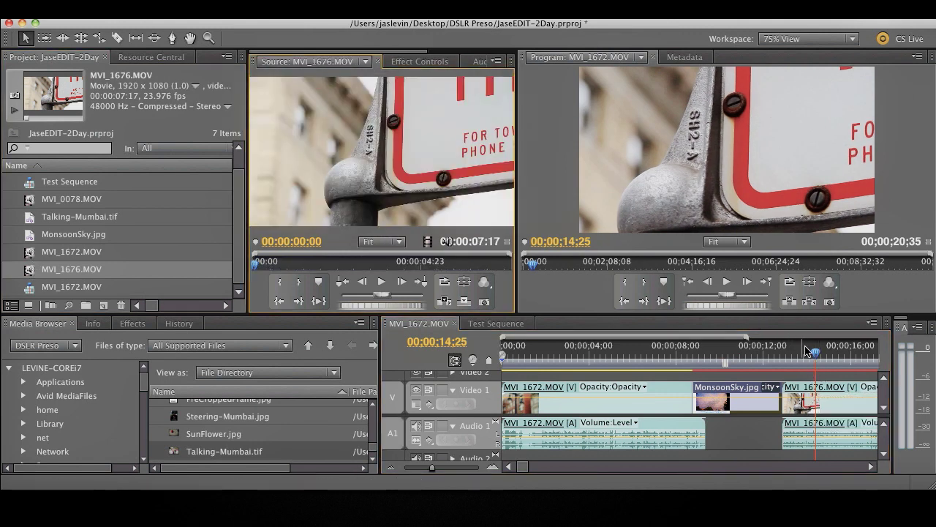
left_click_drag(814, 353, 783, 354)
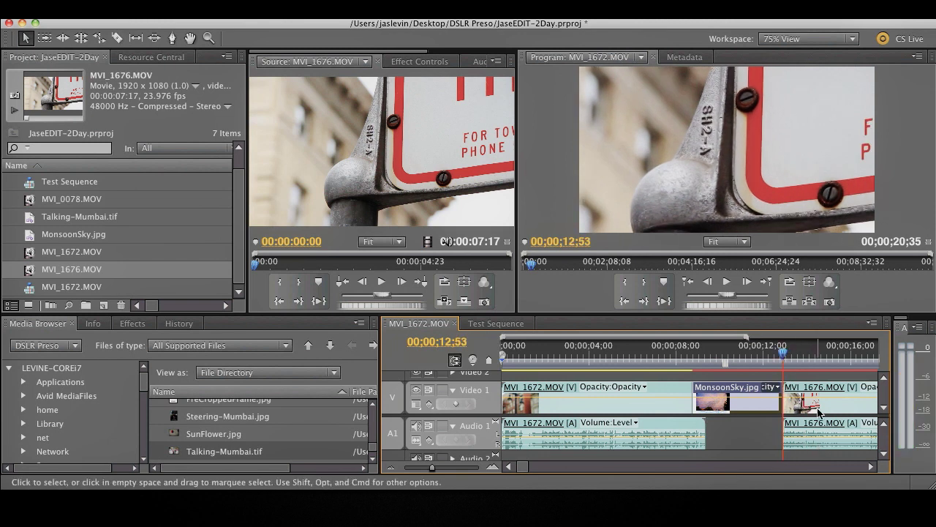
Apply Scale to Frame Size to the MVI_1676.MOV clip, then play the sequence from the street-lamp section.
right_click(819, 412)
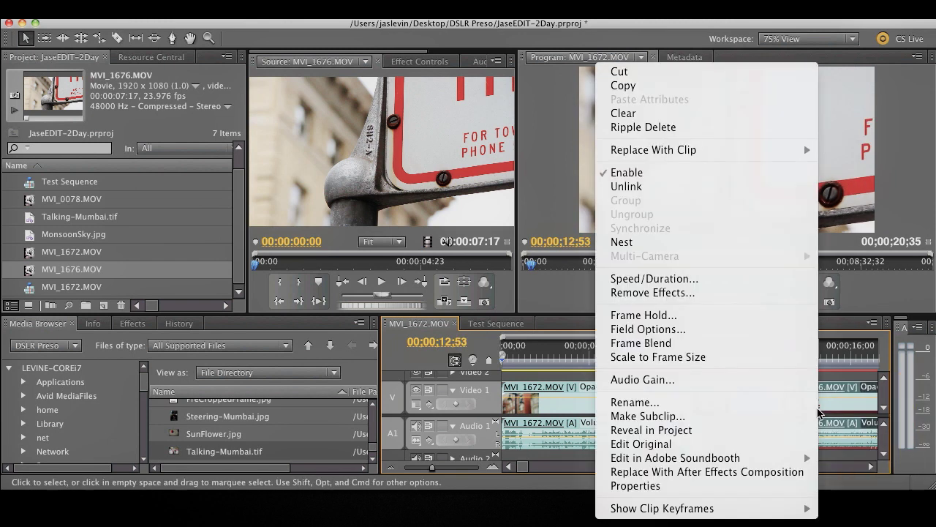
left_click(703, 359)
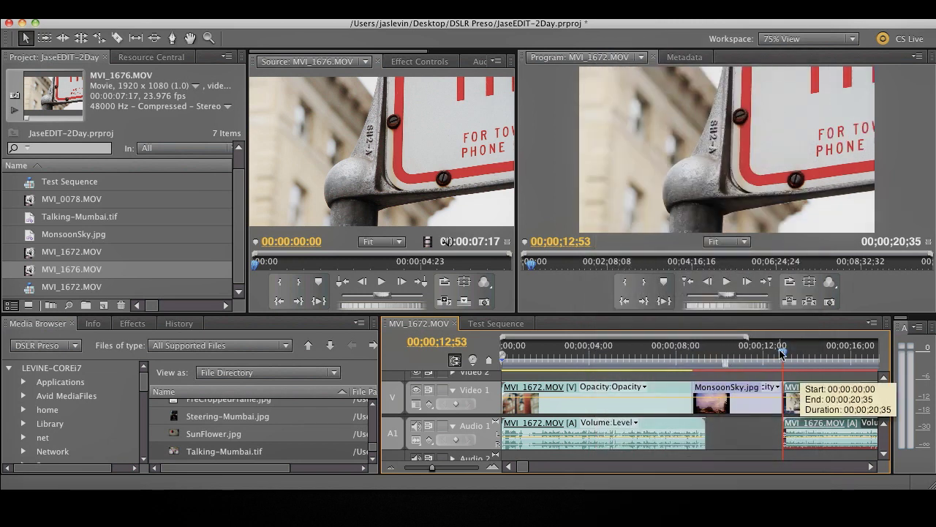
left_click_drag(781, 355, 648, 352)
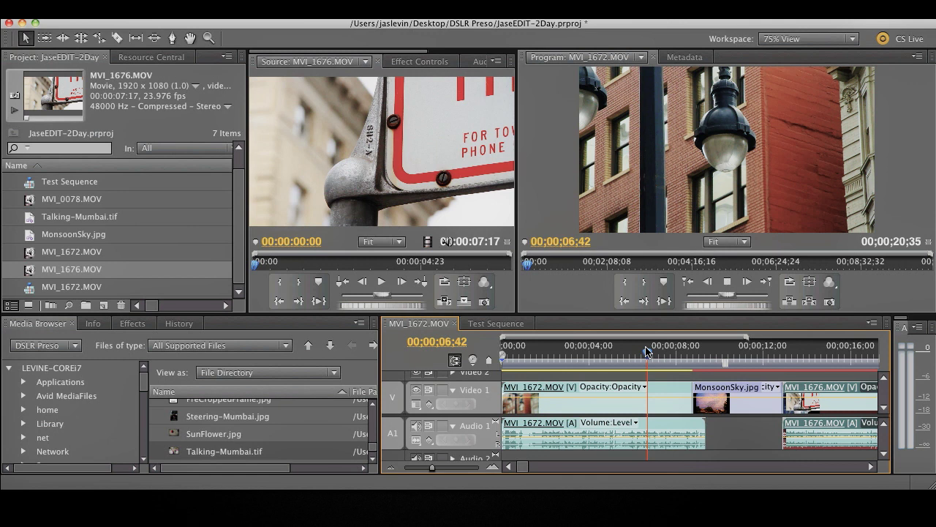
key("space")
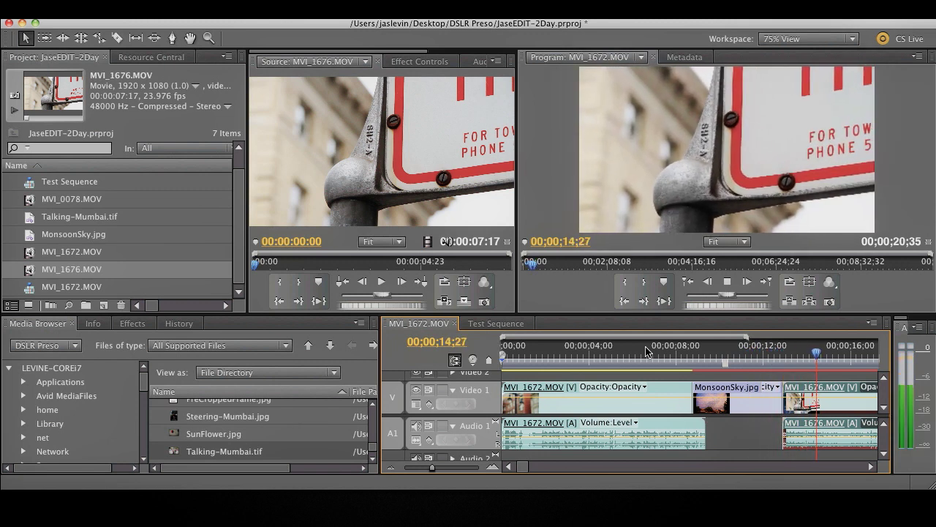
key("space")
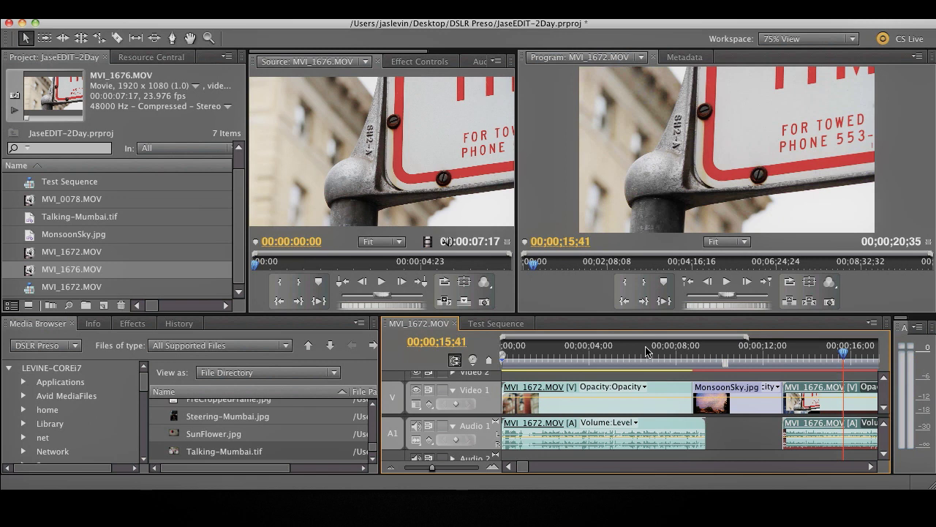
left_click(829, 284)
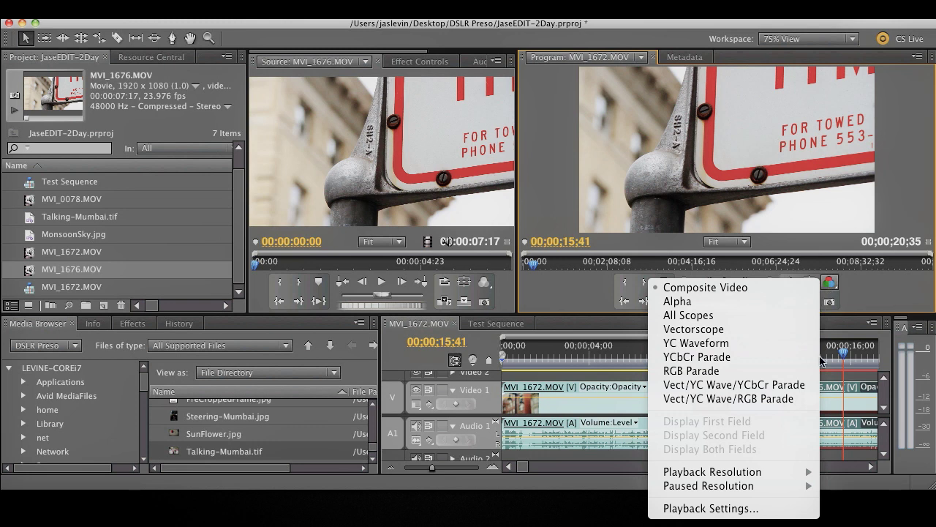
mouse_move(716, 475)
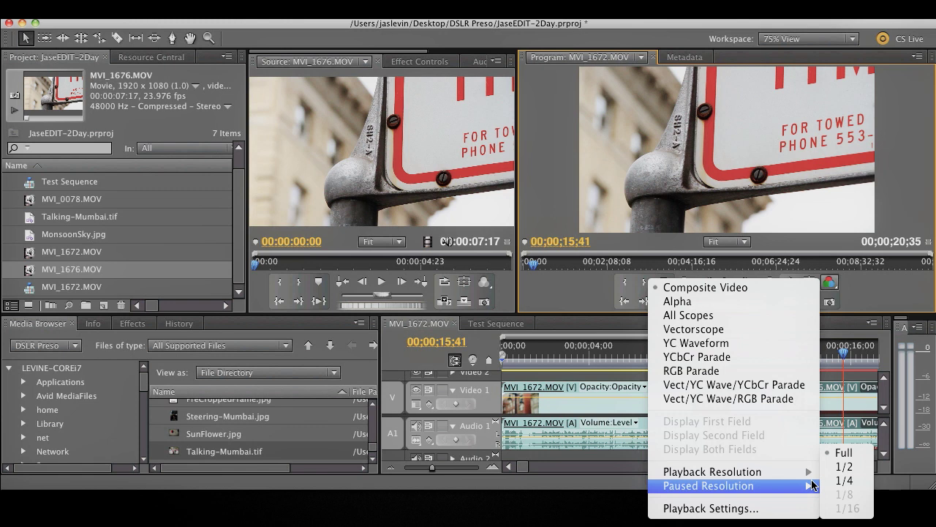
left_click(578, 294)
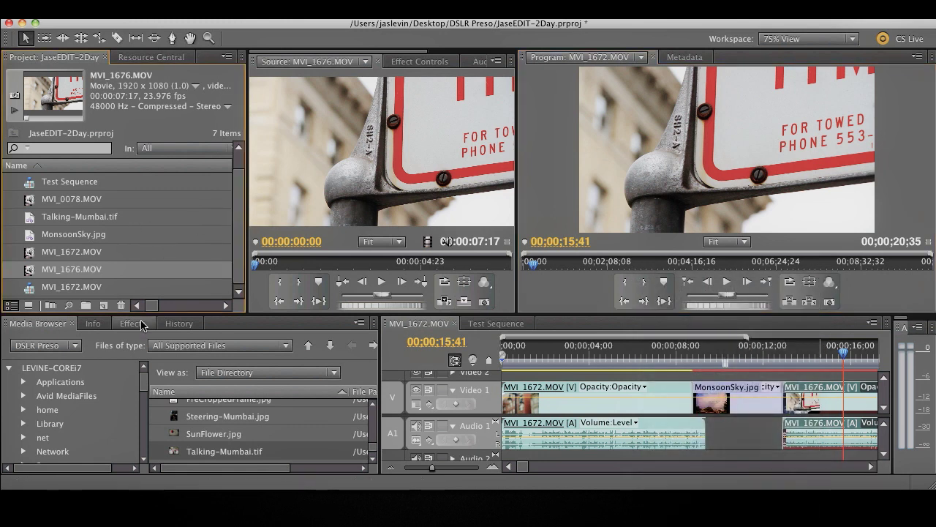
Import AnimationAcousticMusic.wav and lay it on an audio track, extending the sequence to 00;00;34;14.
left_click(132, 2)
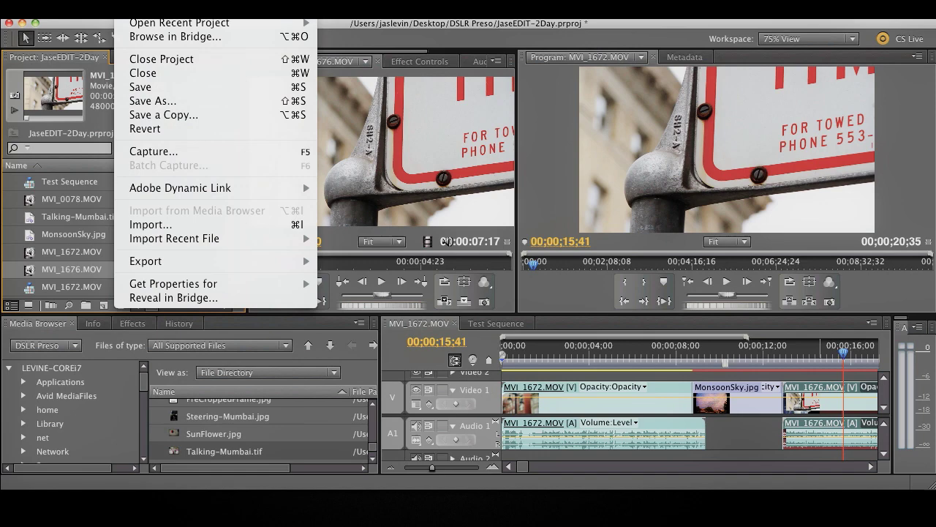
left_click(222, 228)
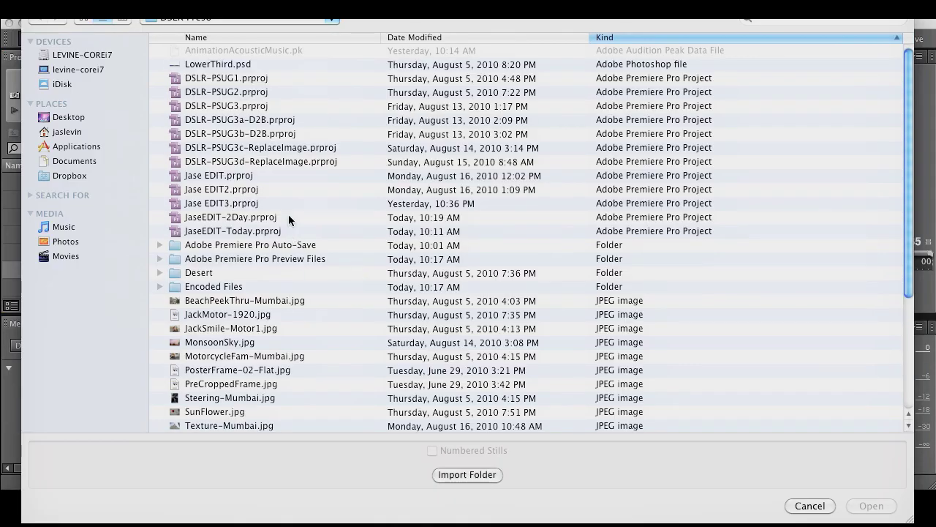
scroll(294, 217, "down", 5)
left_click(246, 424)
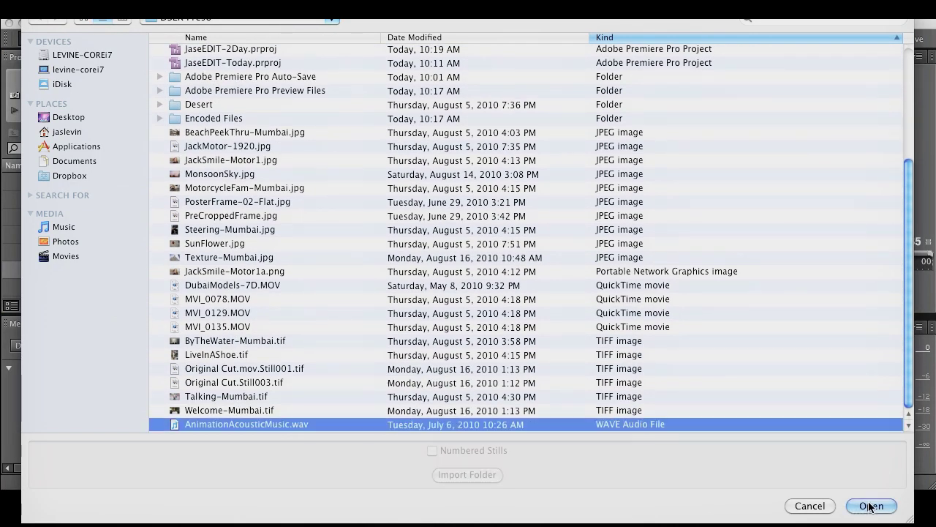
left_click(870, 505)
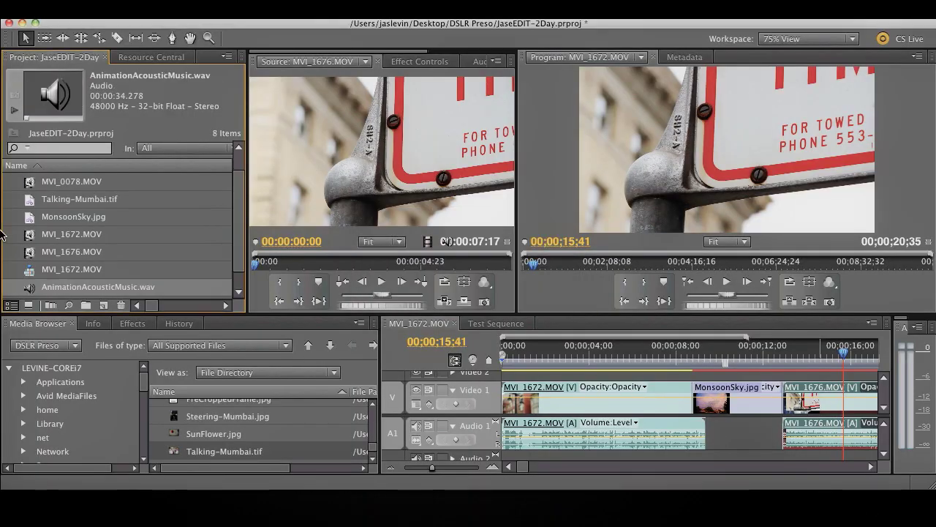
left_click_drag(34, 288, 487, 457)
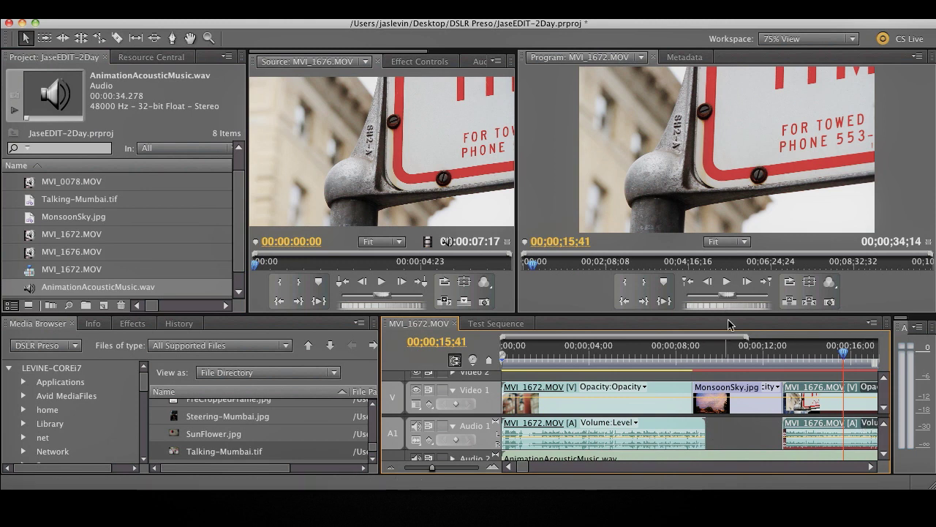
Return the playhead to 00;00;00;00 to replay the sequence with AnimationAcousticMusic.wav.
left_click_drag(847, 354, 356, 383)
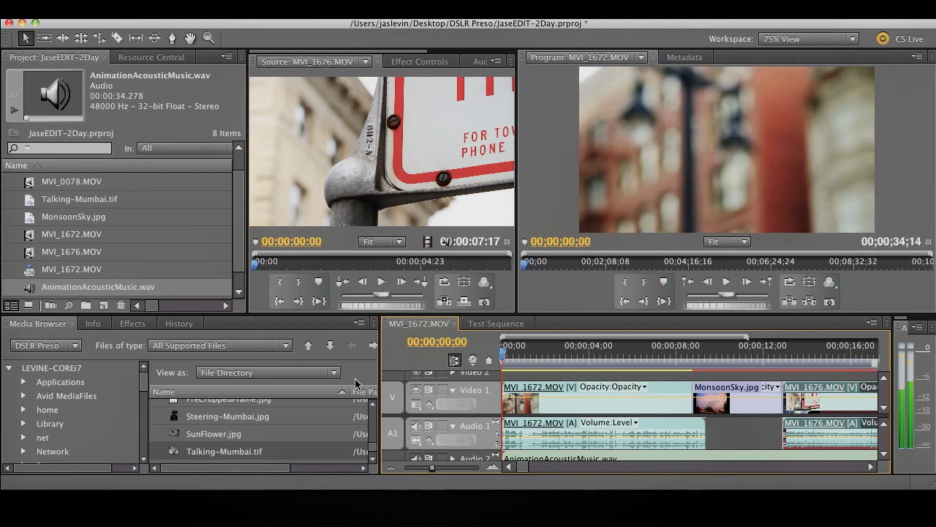